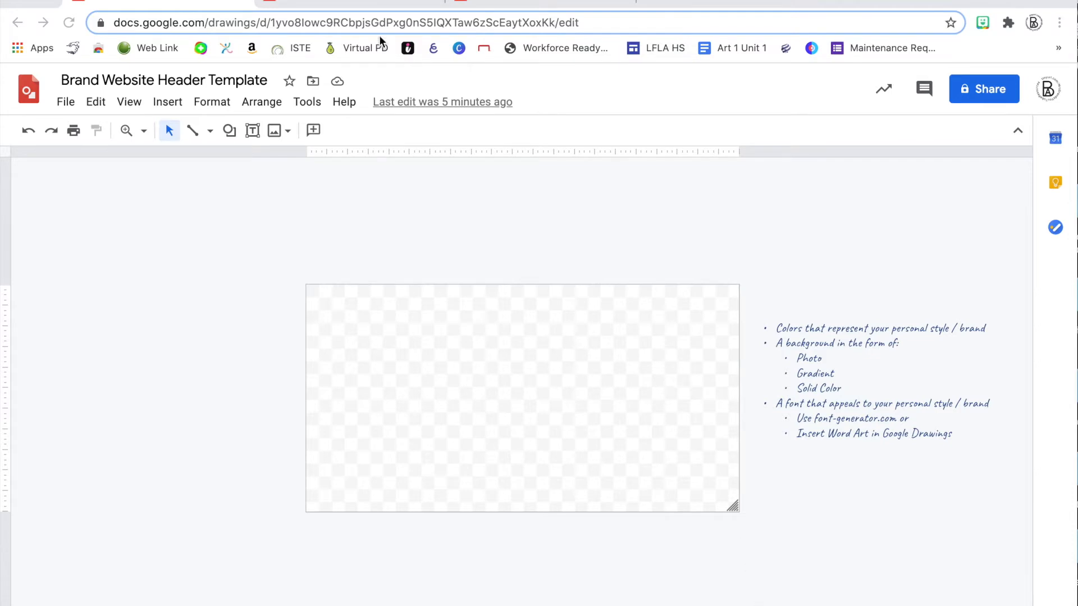
Look over the student, moon photo and splash example headers, then return to the blank template
click(353, 3)
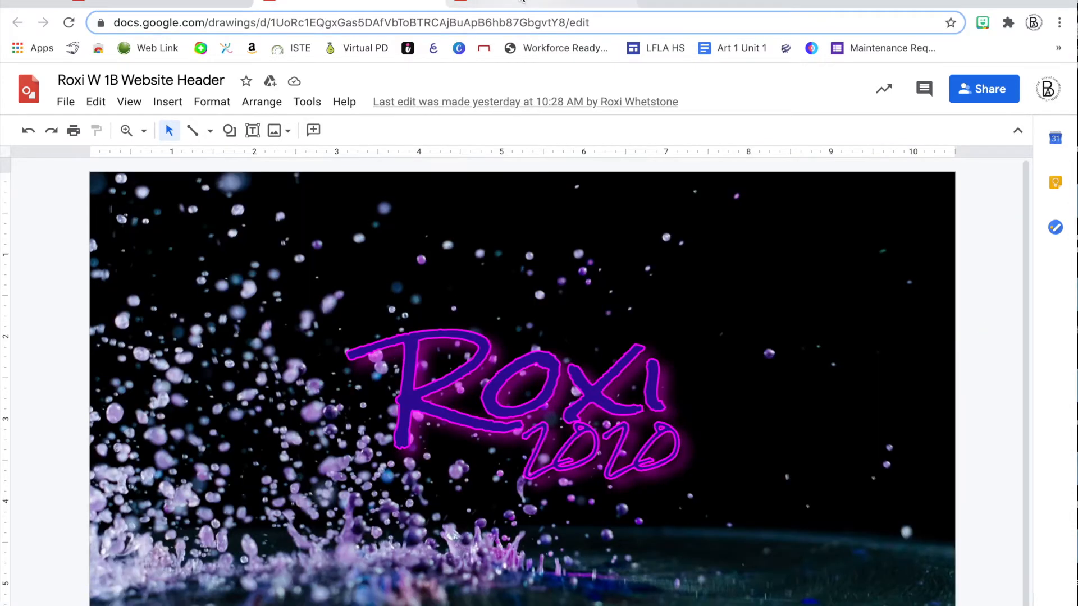
click(522, 1)
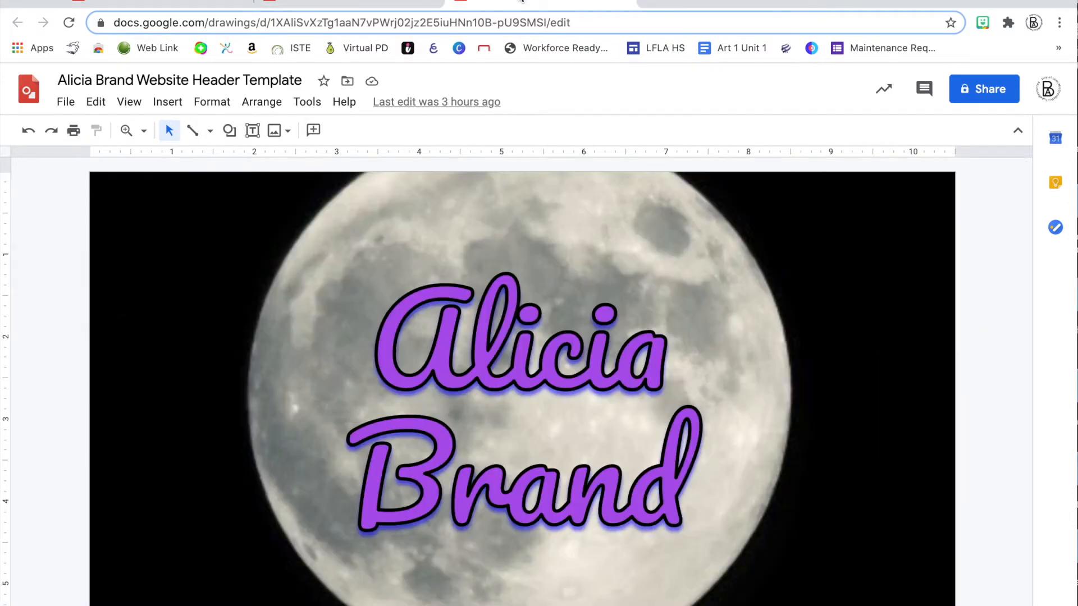
click(353, 4)
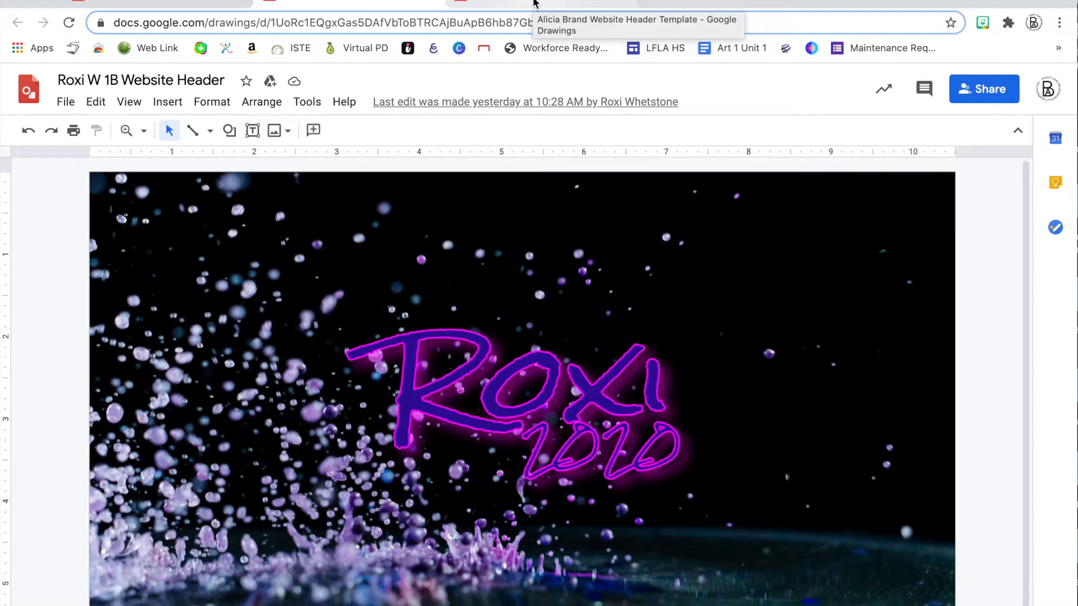
click(191, 2)
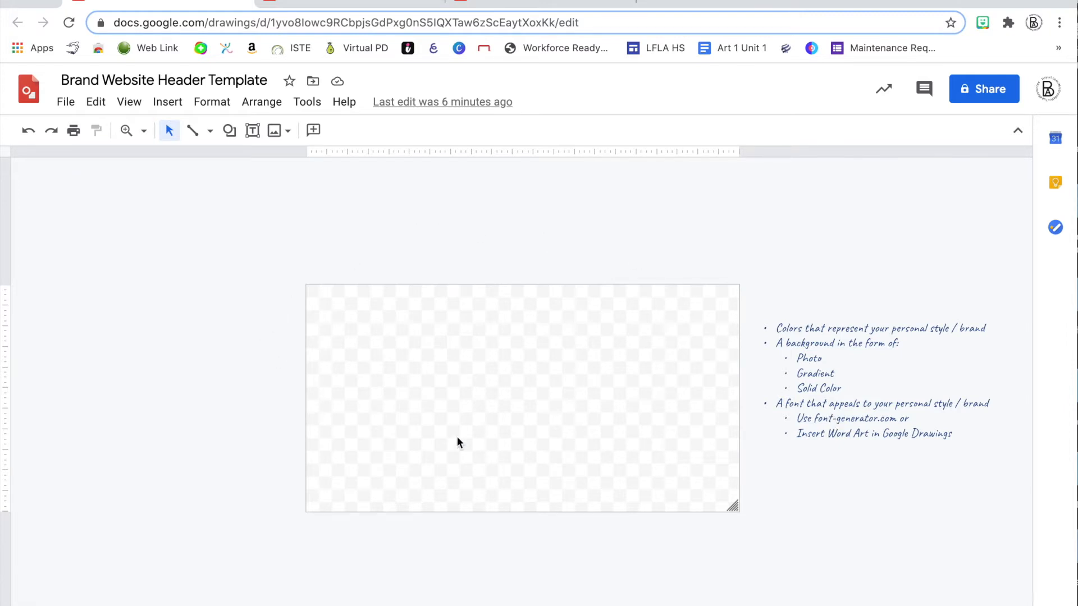
Turn on guides to divide the header canvas into sections
click(128, 107)
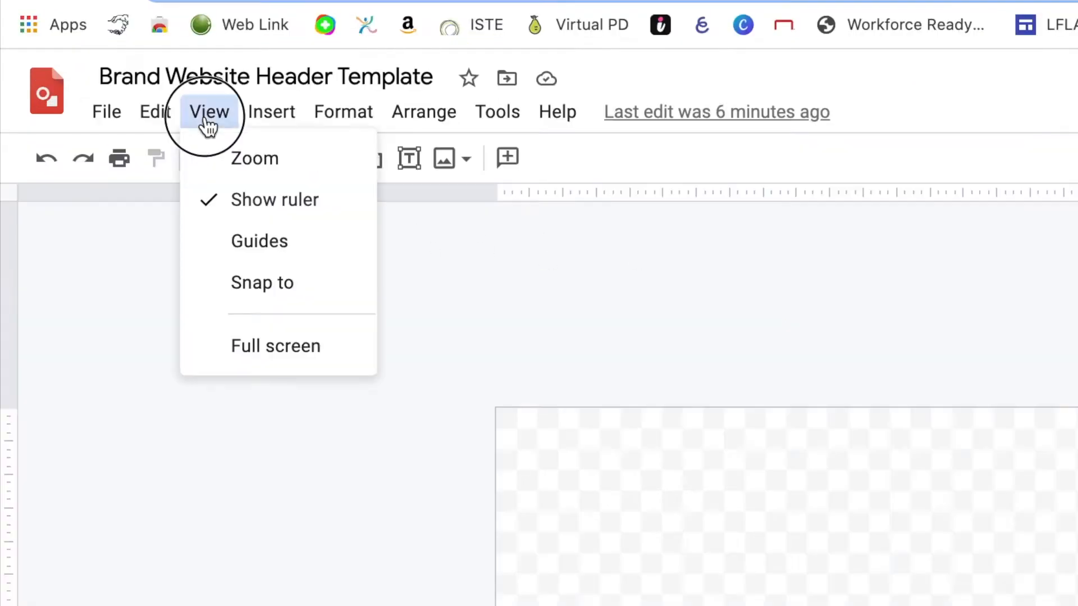
mouse_move(155, 177)
click(449, 247)
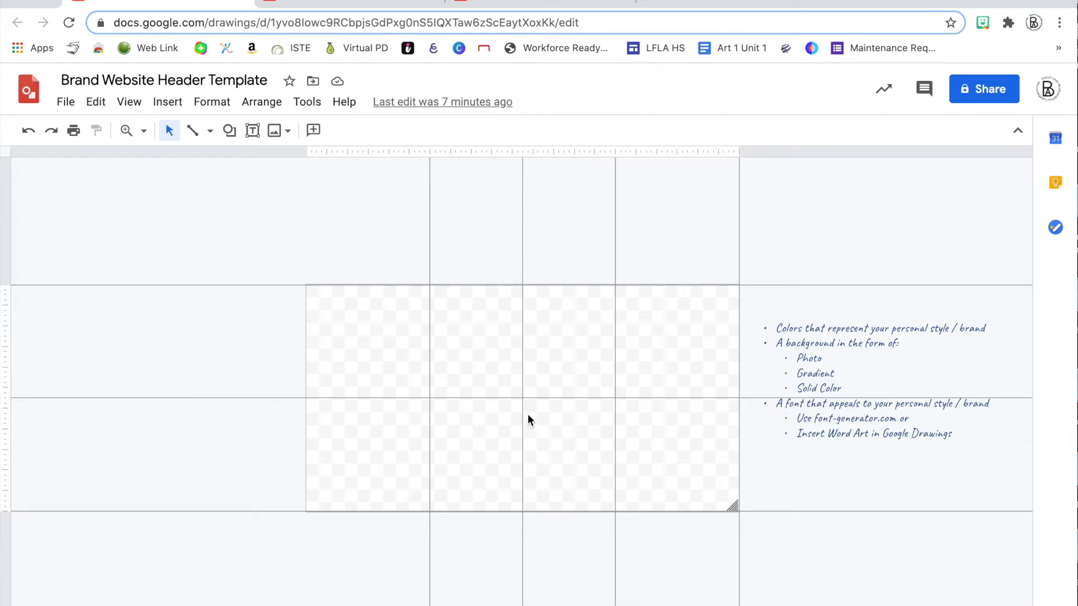
Set the canvas background to a solid blue colour after comparing the gradient choices
right_click(388, 365)
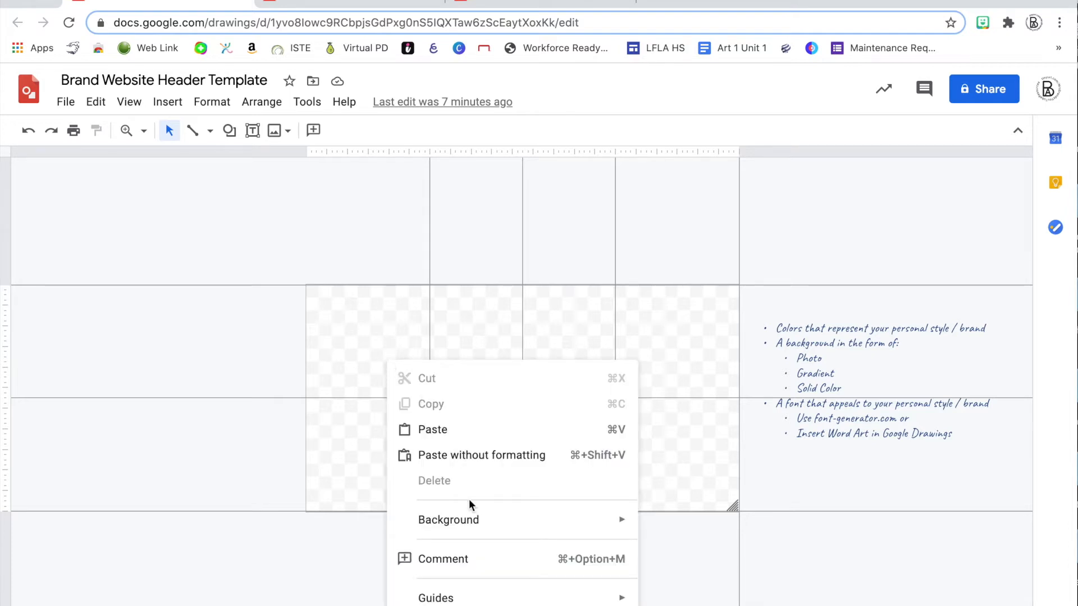
mouse_move(472, 514)
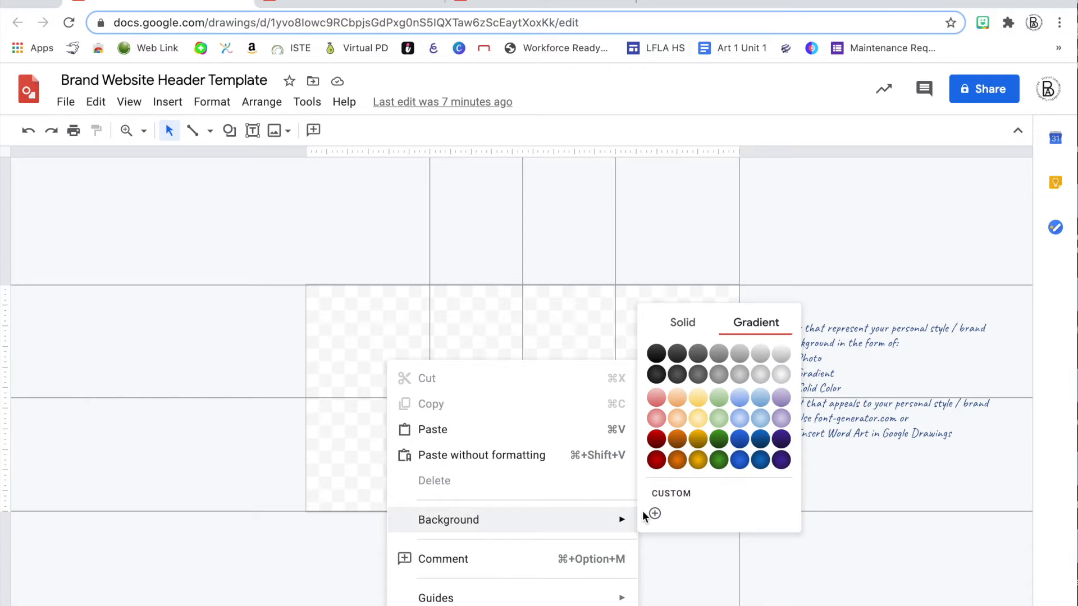
click(682, 325)
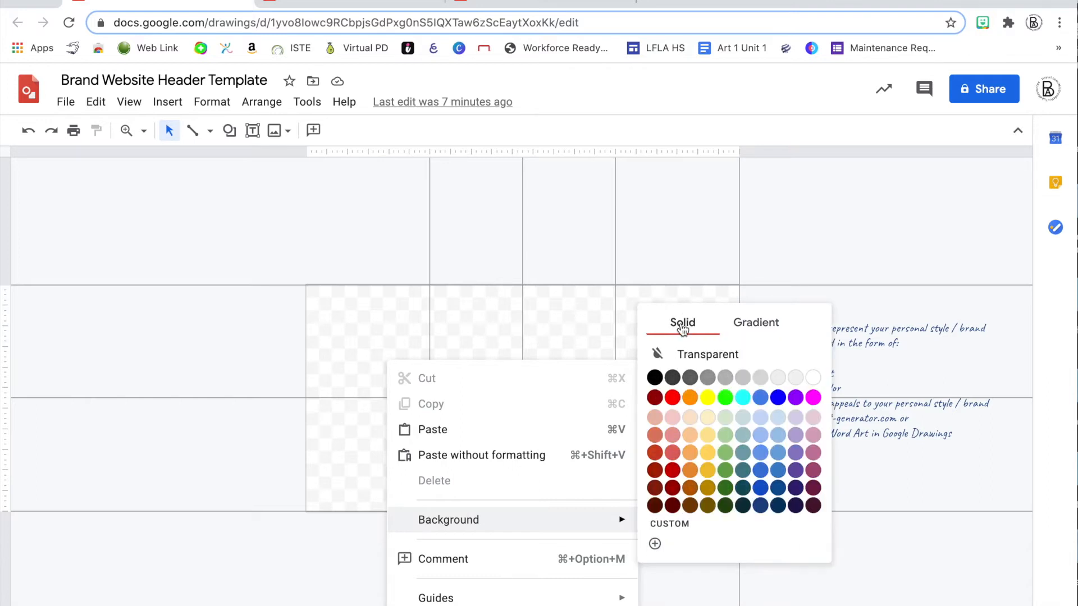
click(744, 331)
click(675, 327)
click(779, 397)
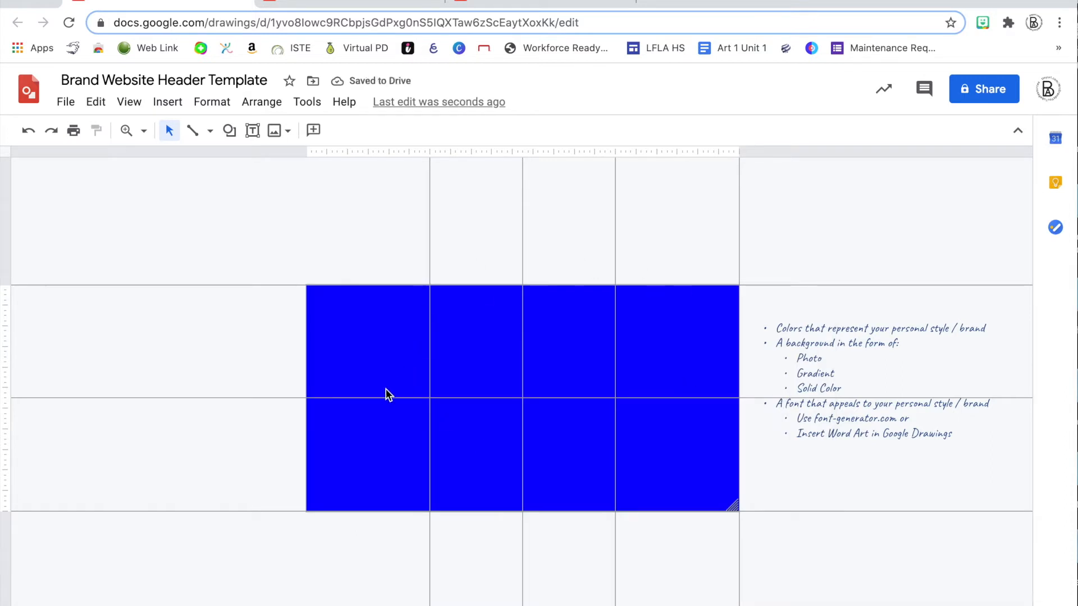
Start a custom gradient background and add two middle colour stops, shifting them left
right_click(372, 430)
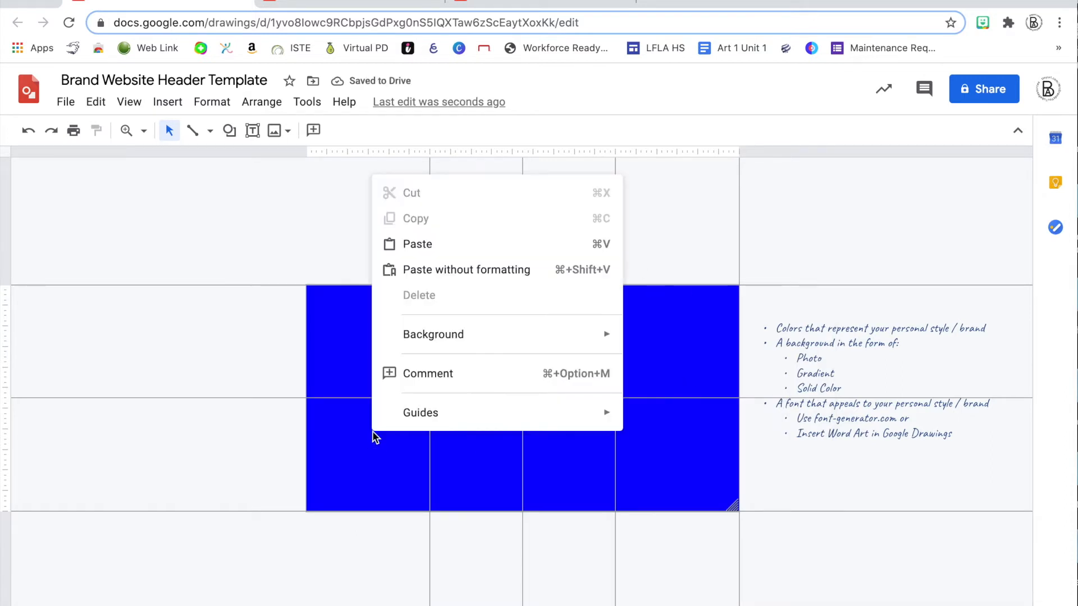
mouse_move(427, 344)
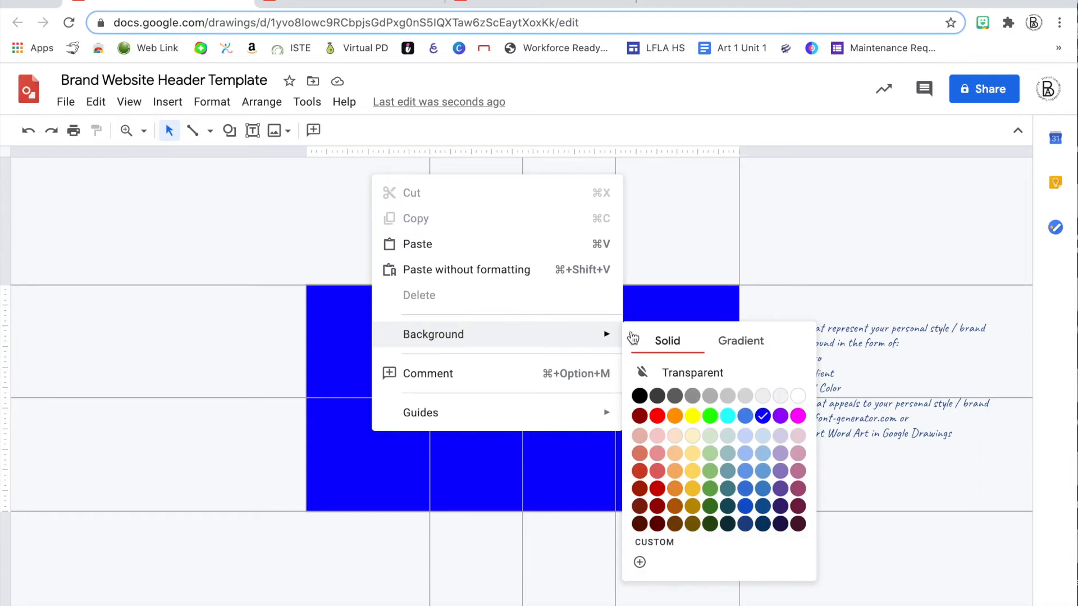
click(736, 340)
click(640, 530)
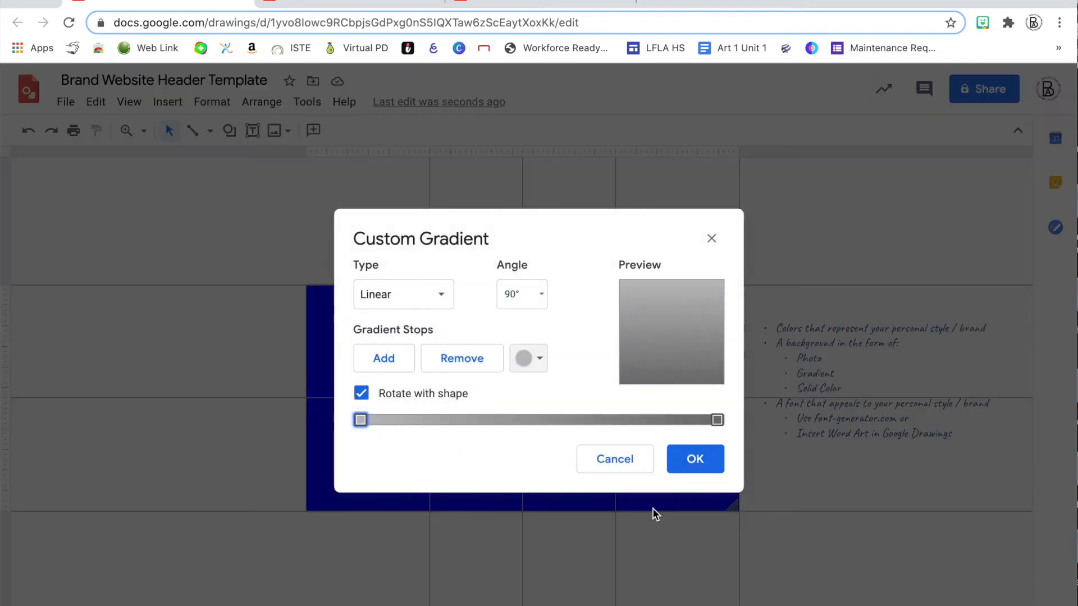
click(388, 362)
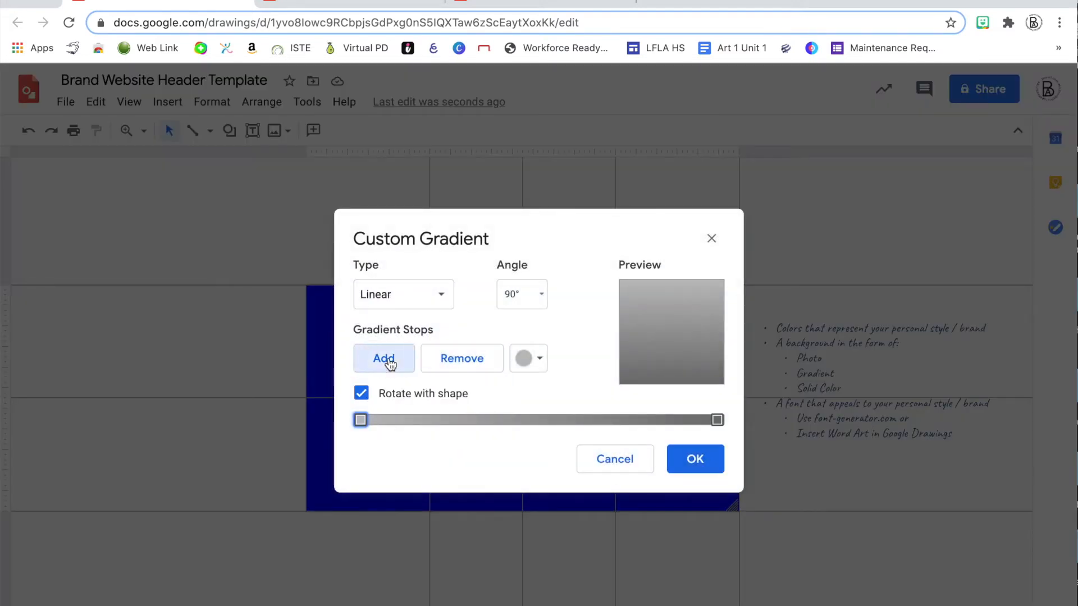
click(392, 363)
drag(539, 420, 450, 428)
drag(629, 420, 600, 422)
drag(457, 420, 461, 420)
Colour the starting and first middle stops light blue and the second middle stop blue
click(360, 420)
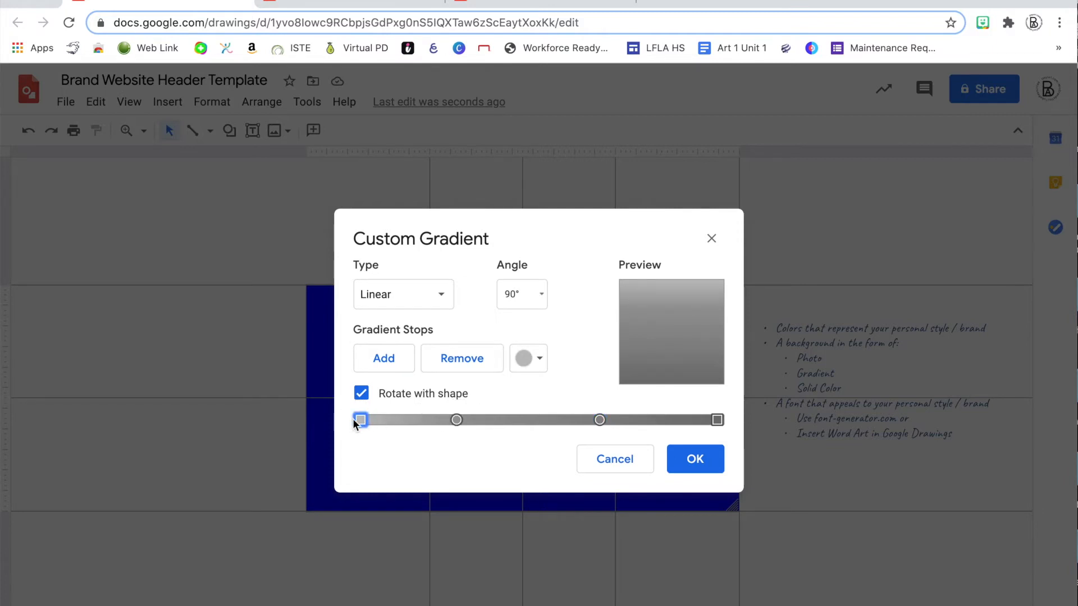
click(528, 358)
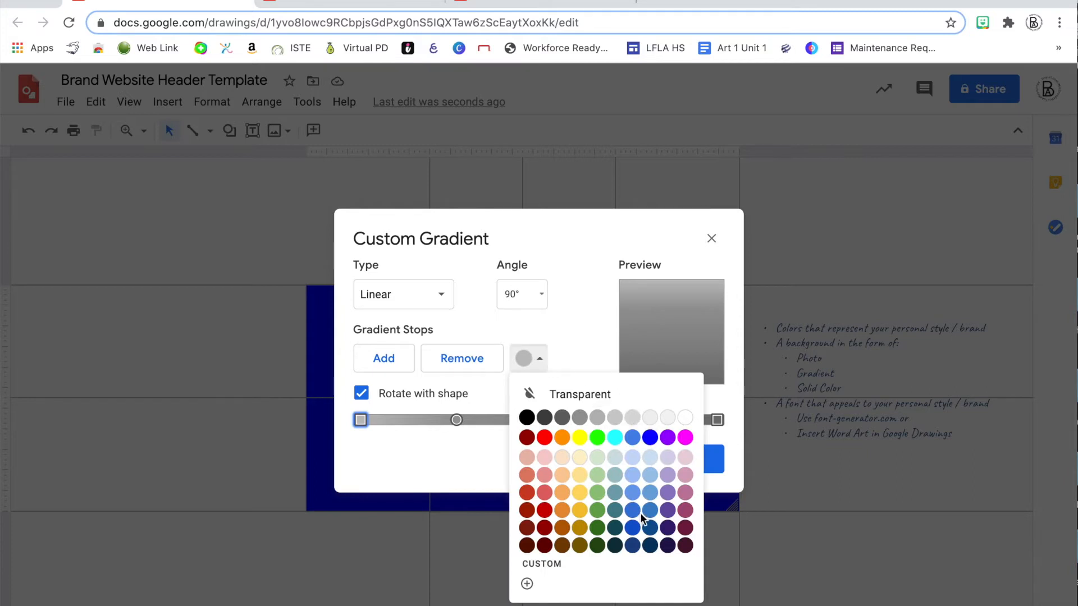
click(650, 464)
click(453, 421)
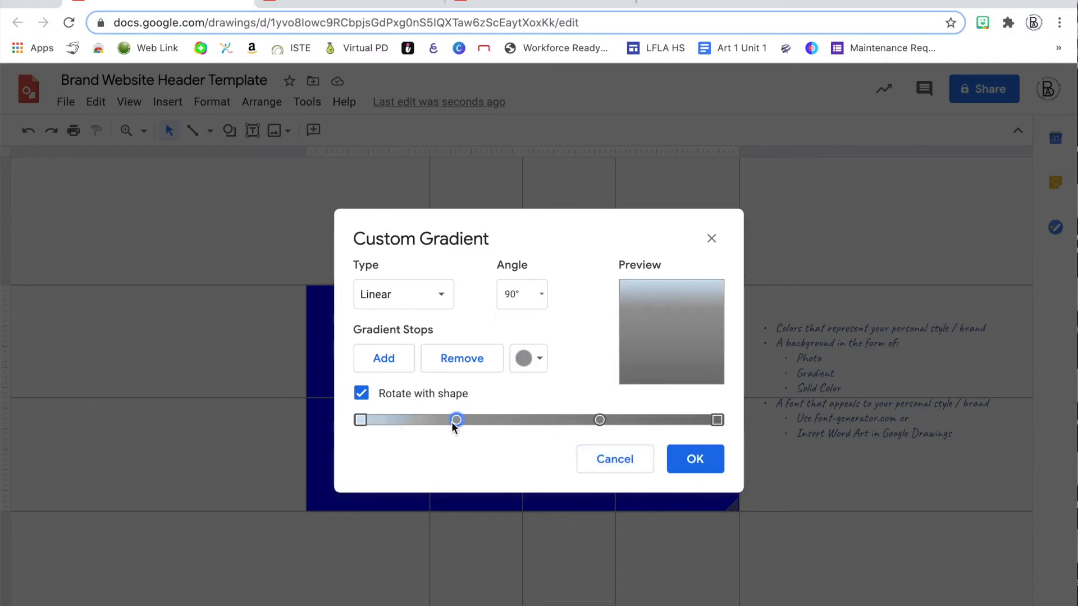
click(527, 359)
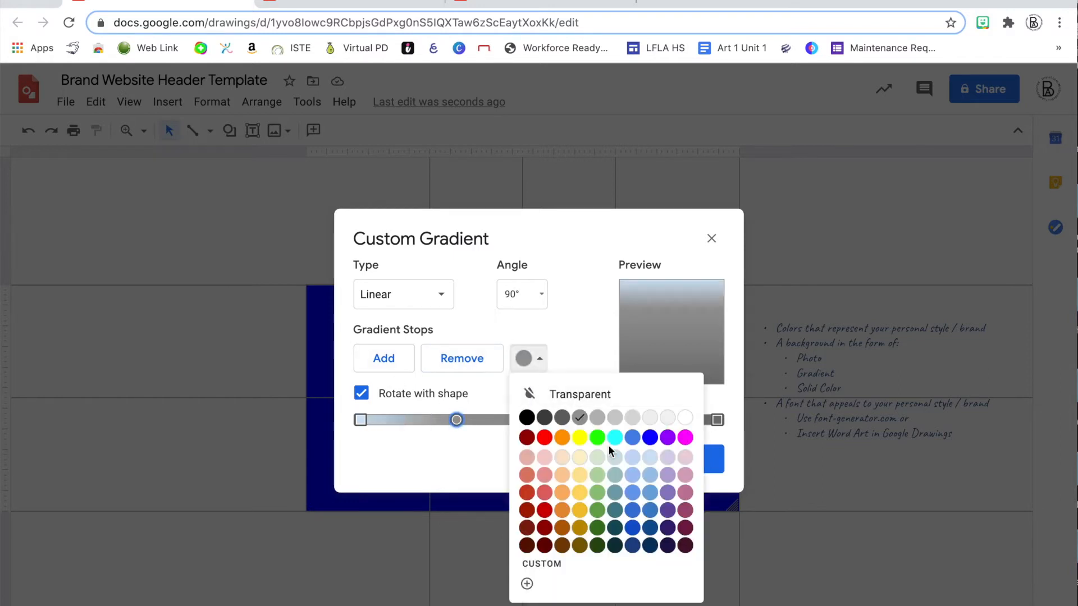
click(650, 493)
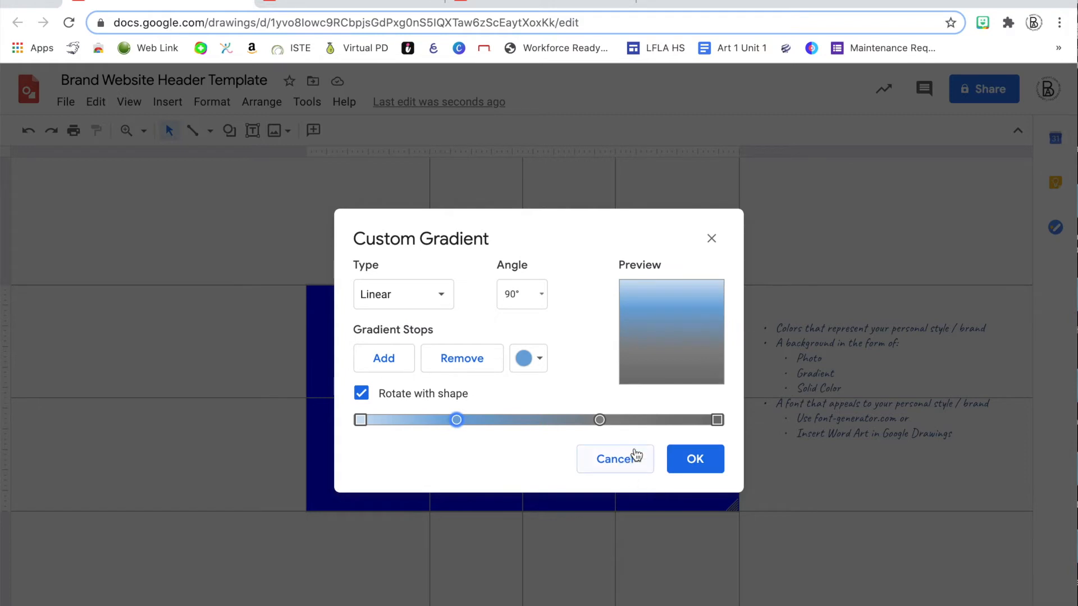
click(600, 420)
click(527, 358)
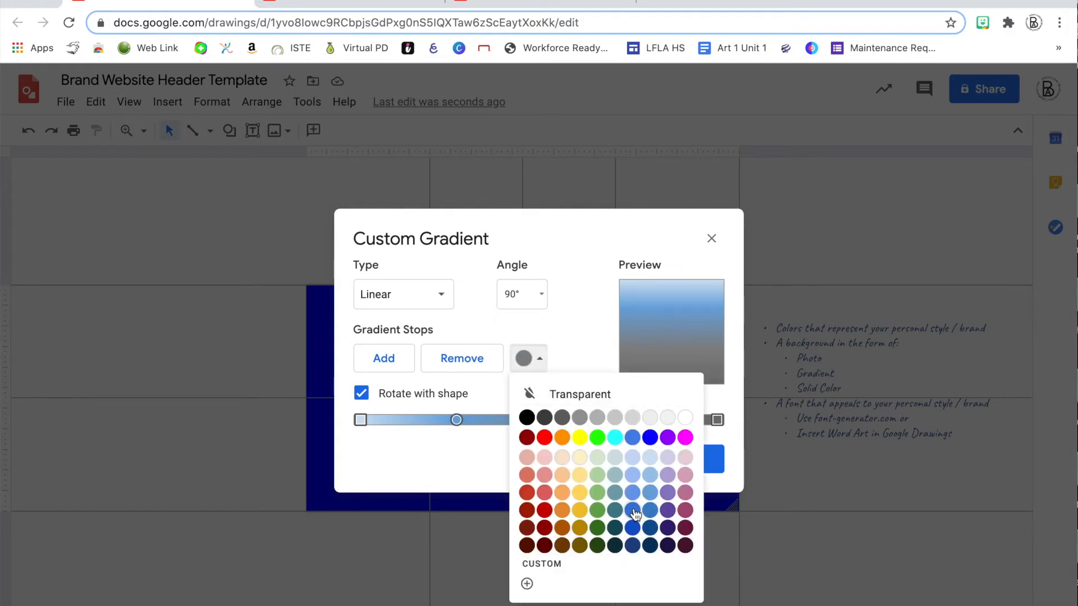
click(632, 510)
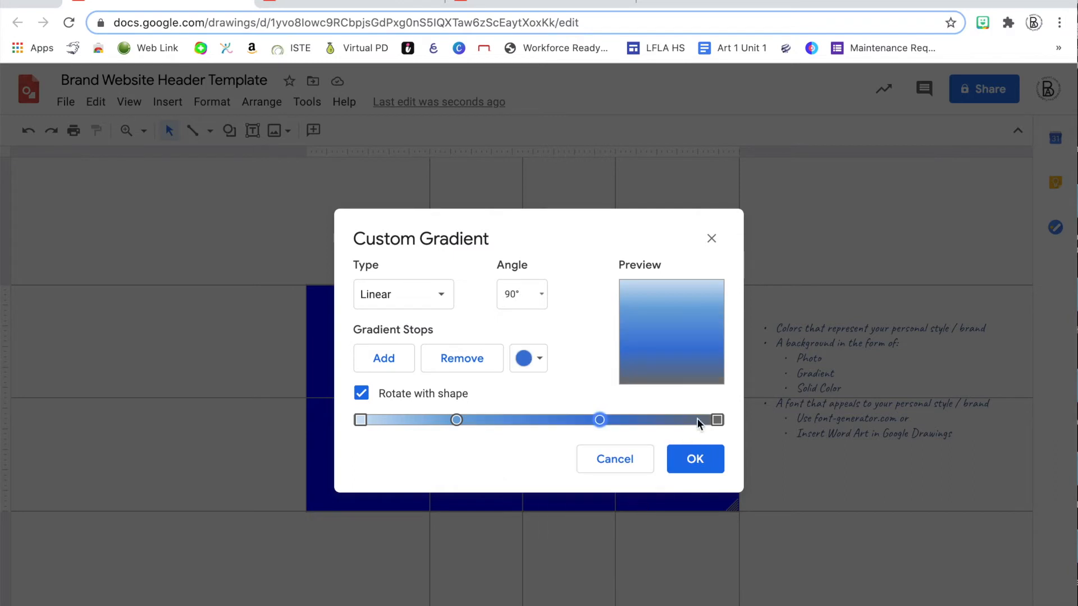
Make the end stop dark blue and recolour the first middle stop a lighter periwinkle
click(717, 419)
click(526, 358)
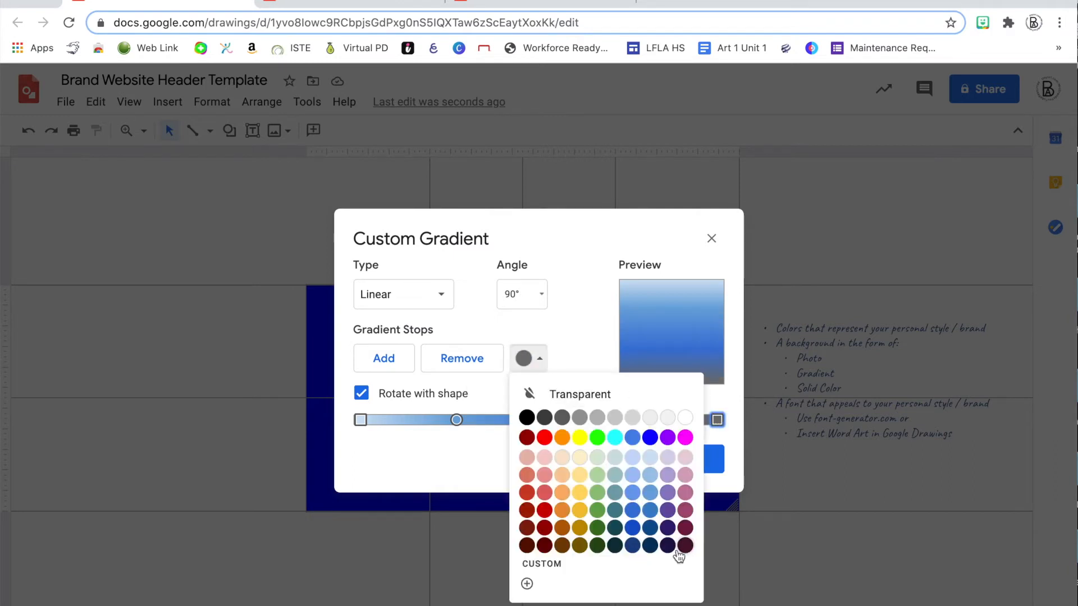
click(633, 545)
click(601, 419)
click(539, 359)
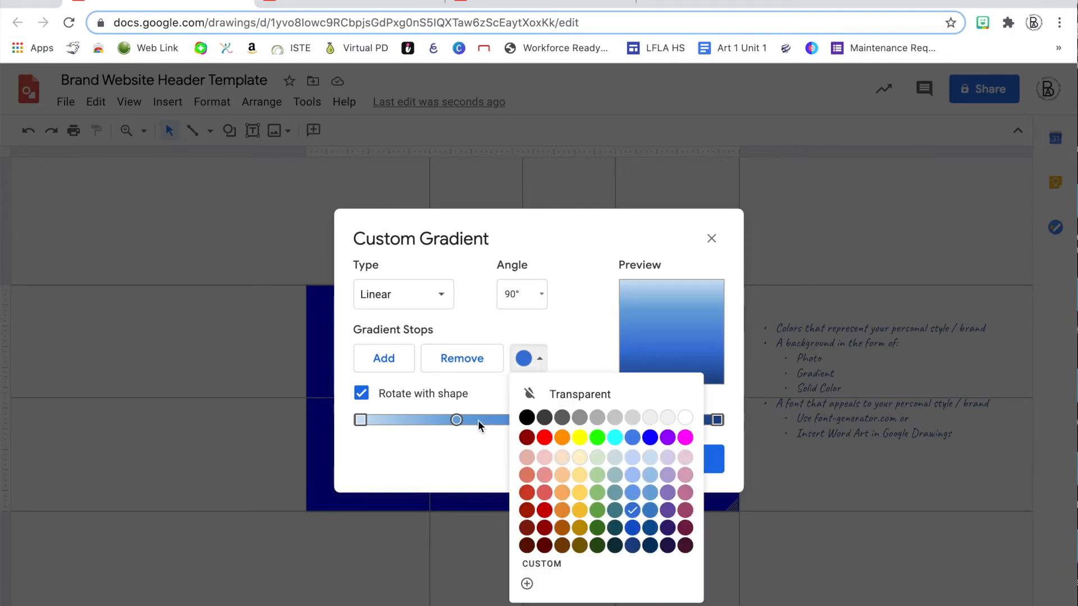
click(457, 419)
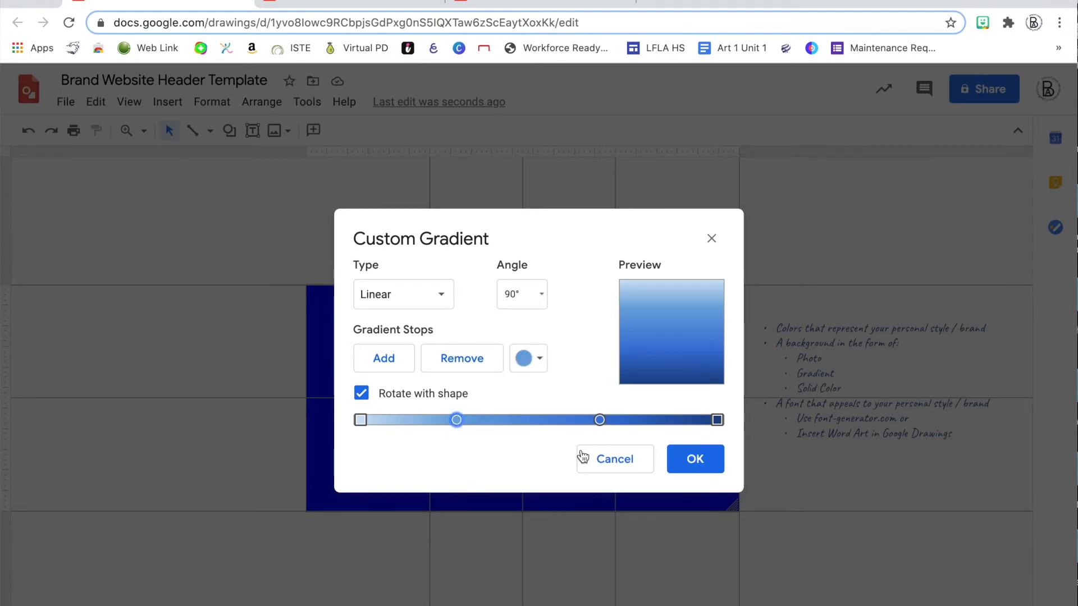
click(537, 358)
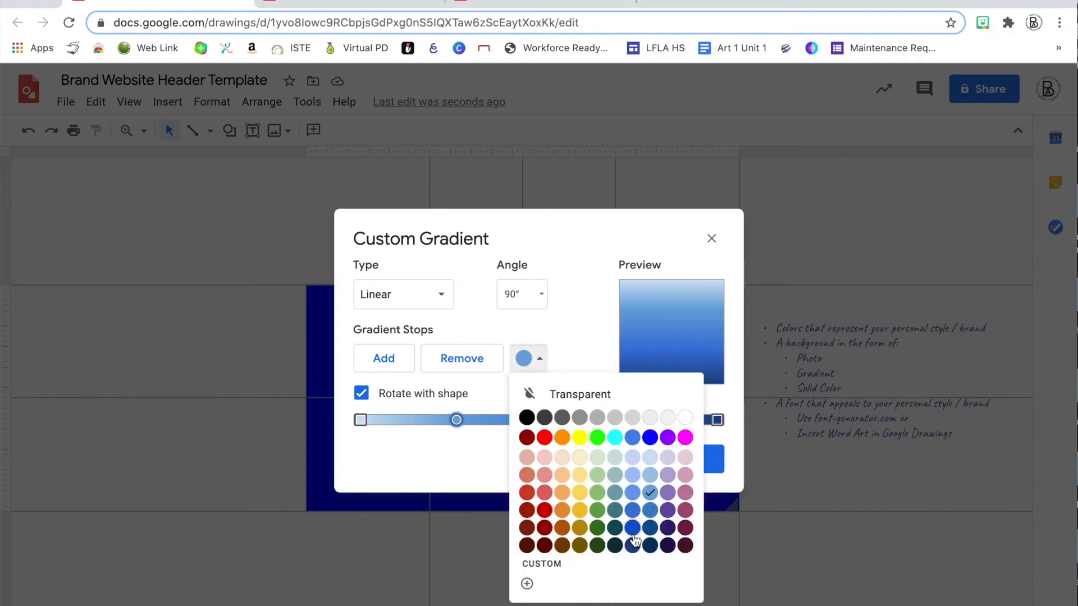
click(635, 476)
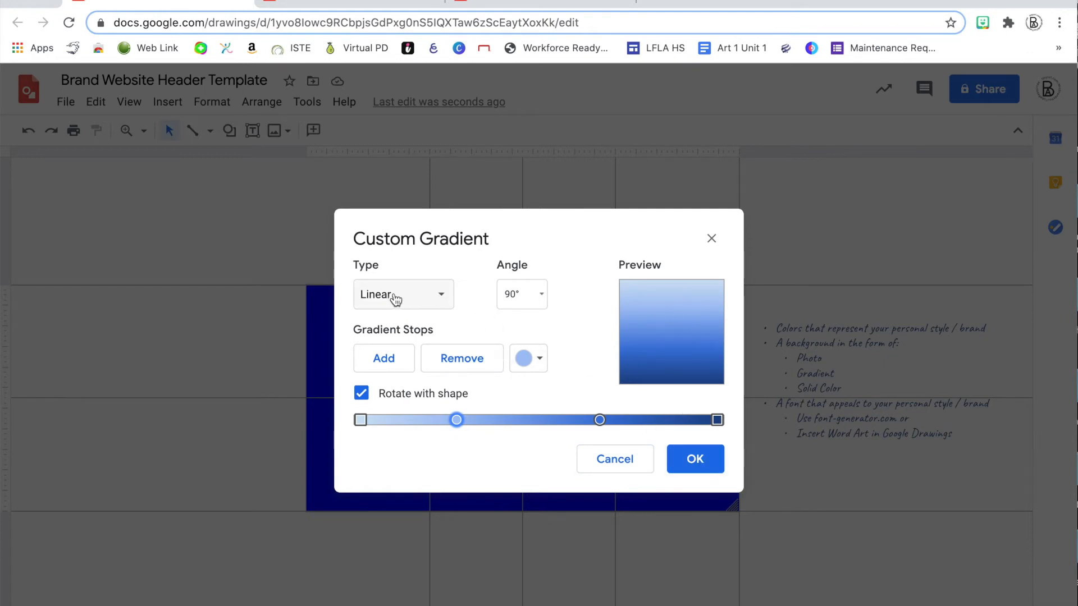
Keep the gradient type Linear after trying Radial, and apply the custom gradient
click(442, 296)
click(402, 354)
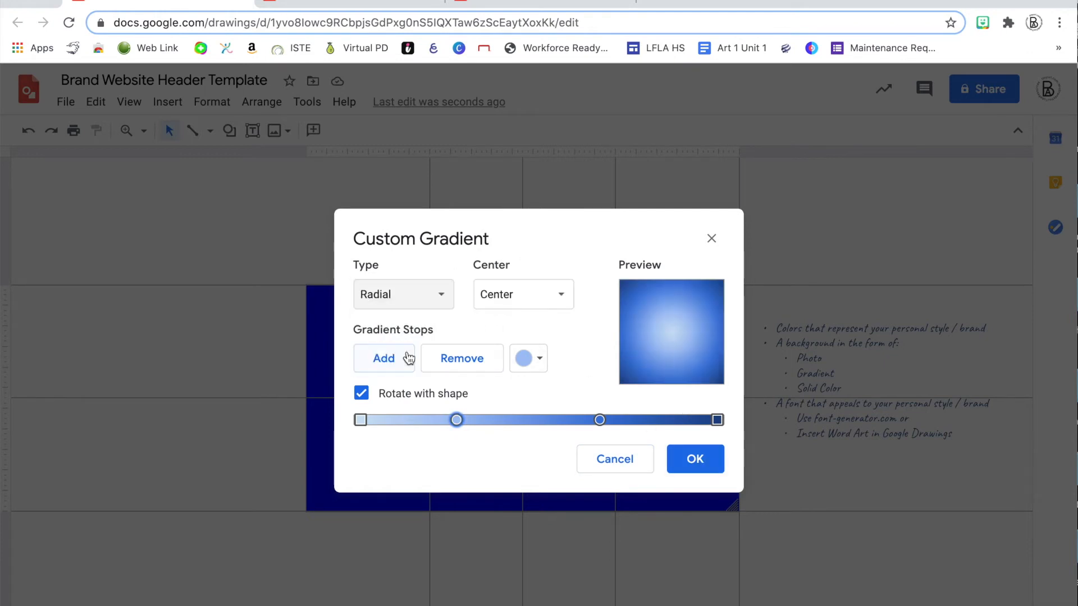
click(440, 295)
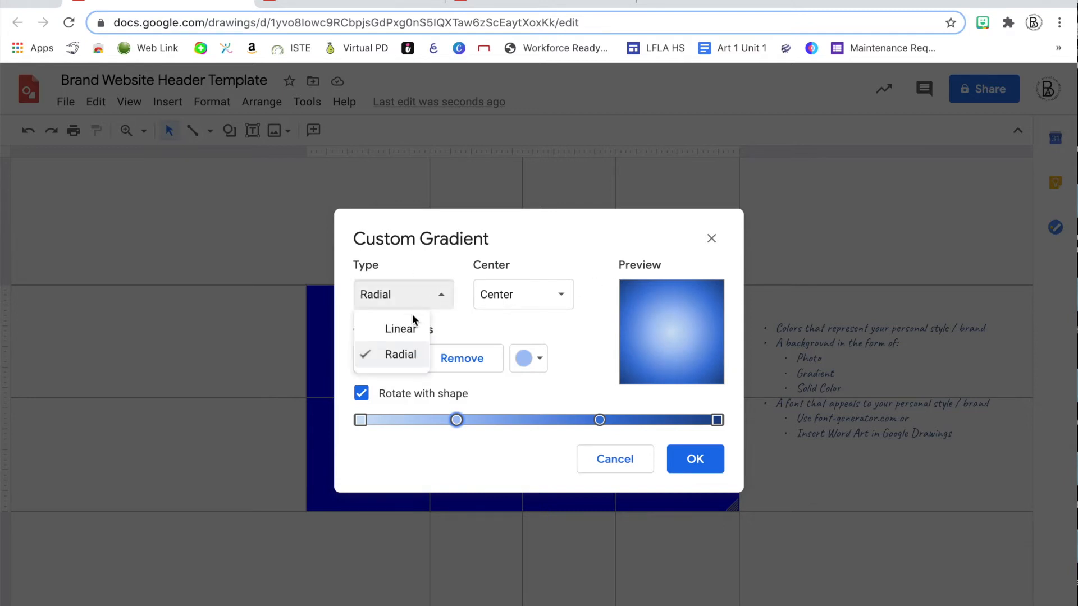
click(403, 326)
click(695, 458)
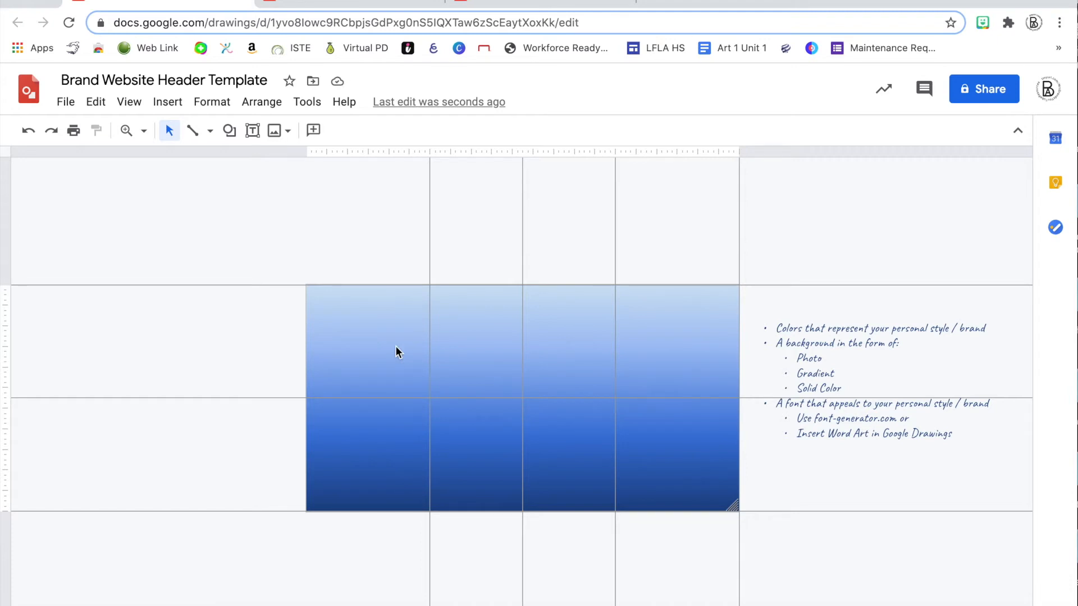
Upload The Moon Small.jpg from the Creative Cloud Files folder into the header drawing
click(494, 5)
click(152, 3)
click(279, 131)
click(289, 159)
click(291, 181)
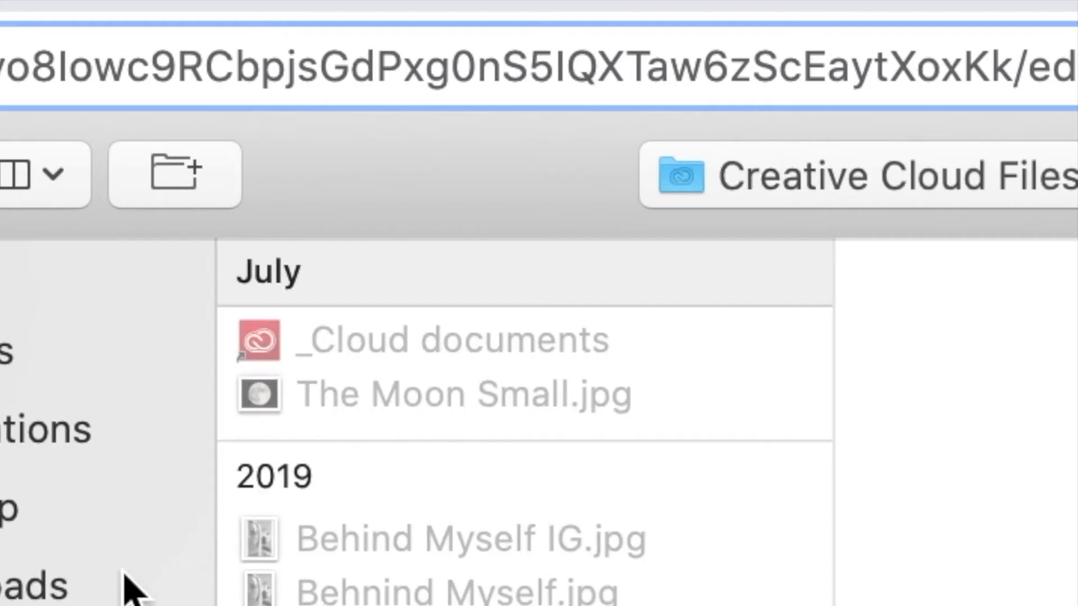
click(448, 407)
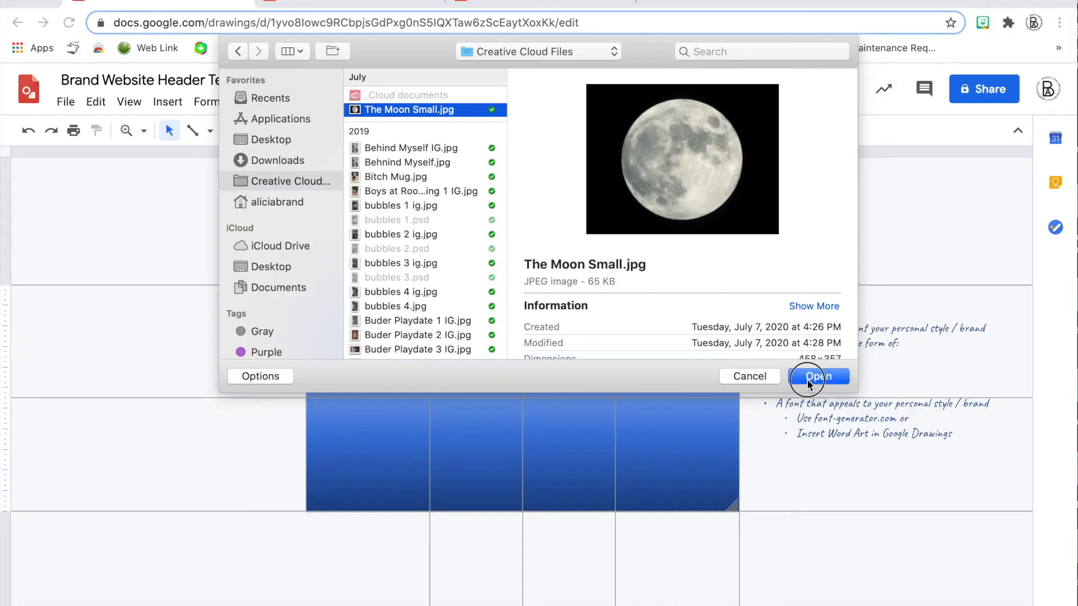
click(819, 374)
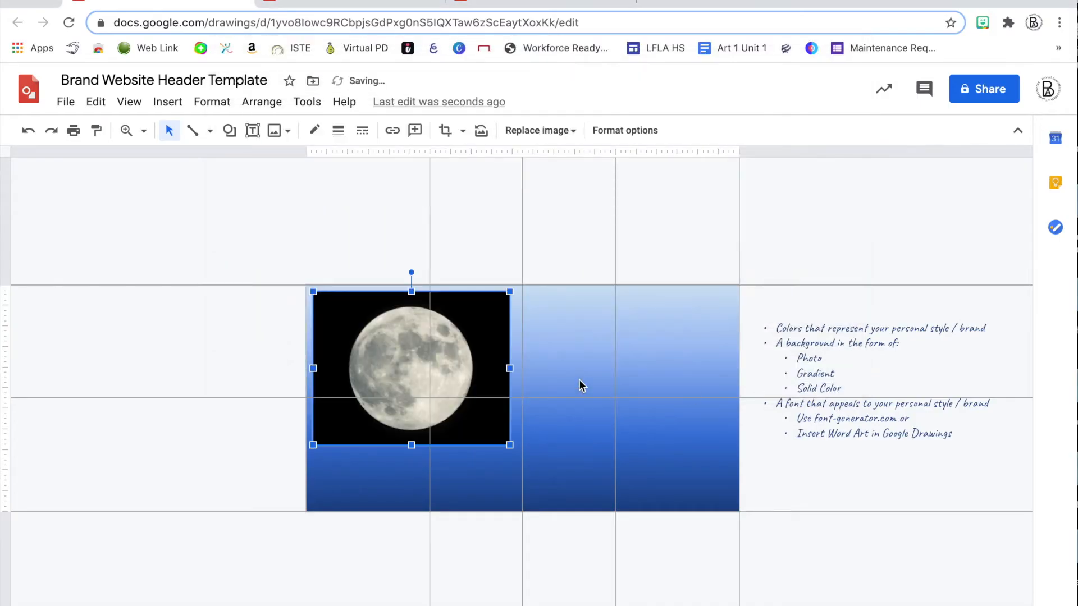
Place the moon photo at the header's top-left corner and enlarge it across the full width
drag(474, 354, 473, 348)
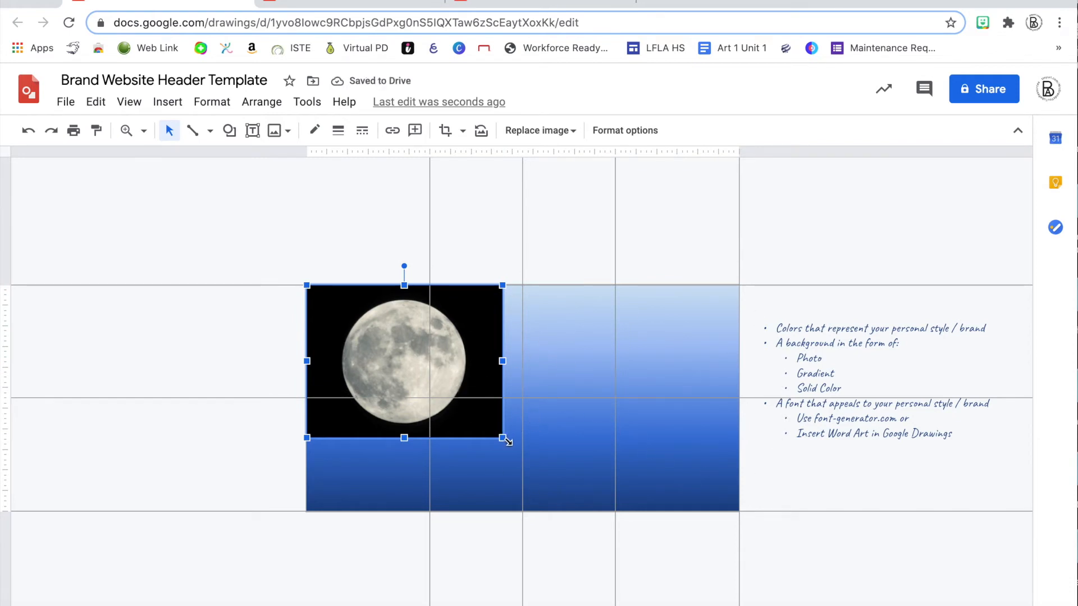
drag(502, 438, 737, 587)
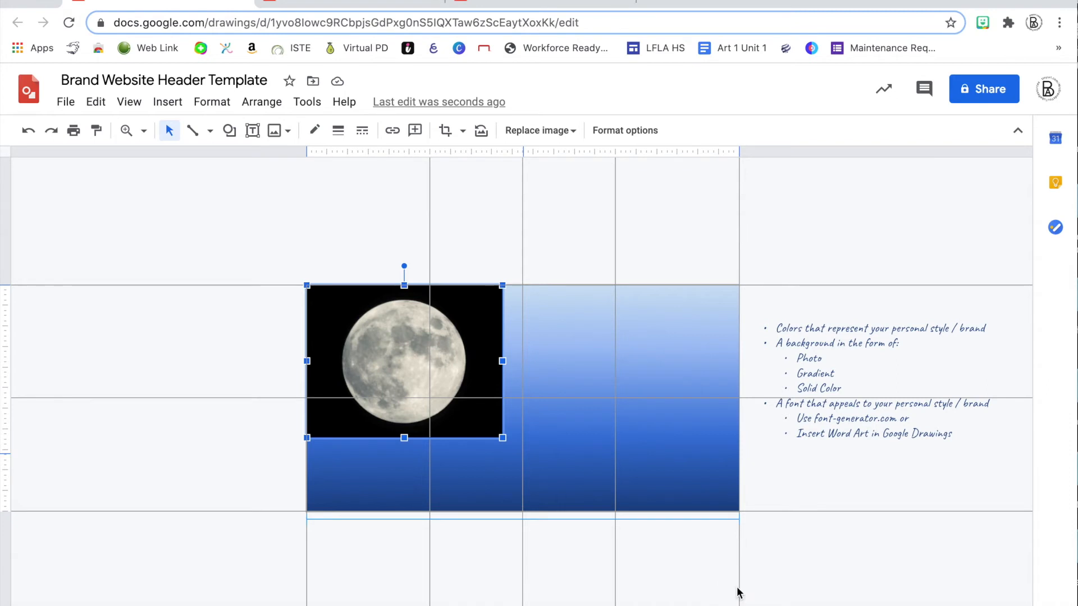
key(Up)
key(Up)
key(Up)
key(Up)
key(Up)
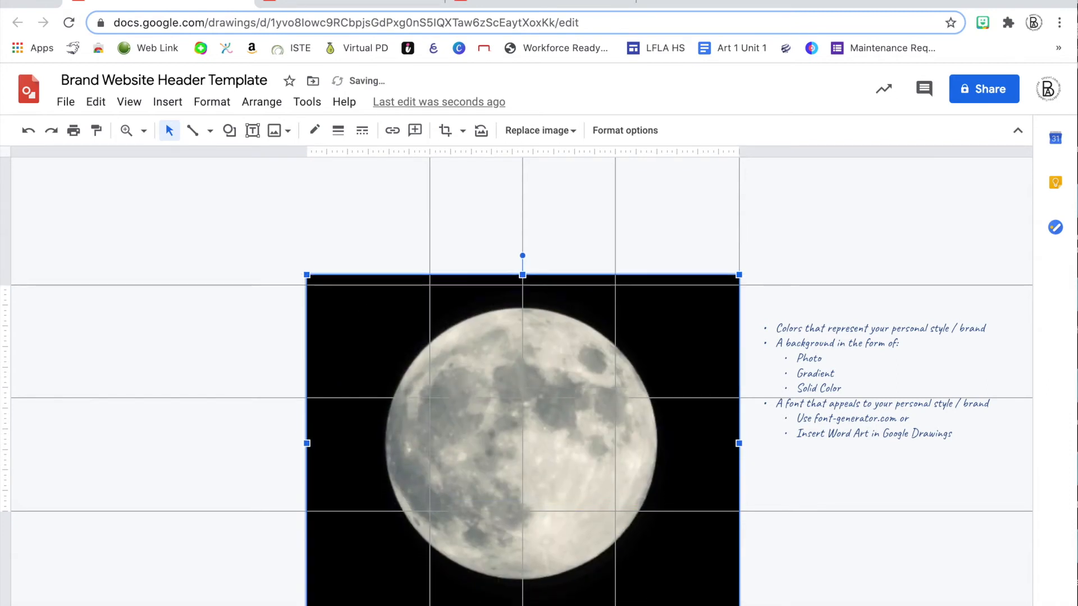
key(Up)
key(Up)
key(Up)
key(Up)
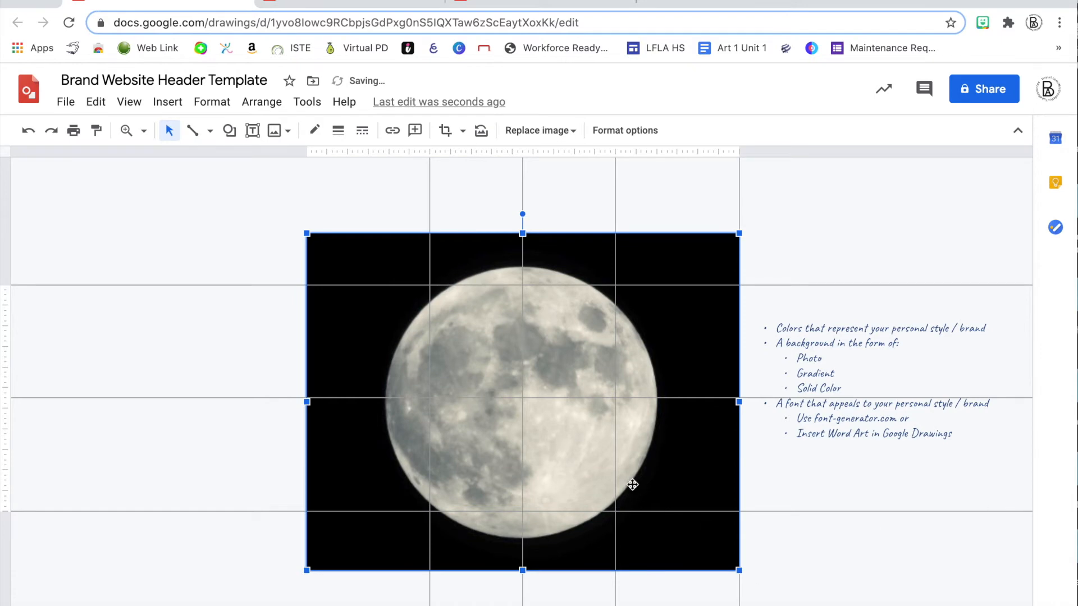
double_click(544, 385)
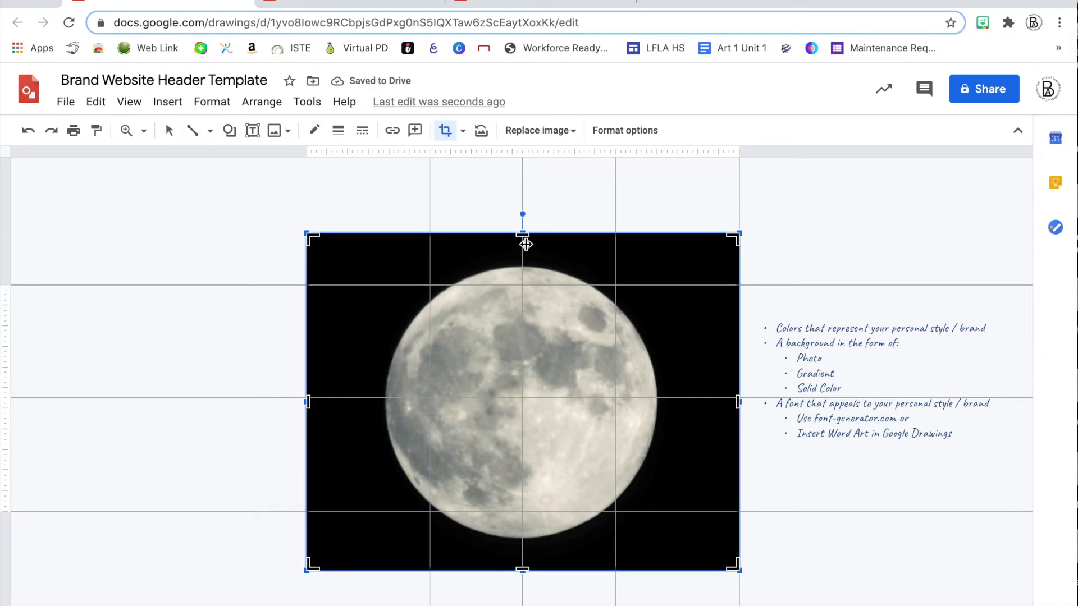
Trim the photo's top and bottom to the header edges and shift it up within the crop
drag(523, 235, 525, 285)
drag(524, 568, 529, 509)
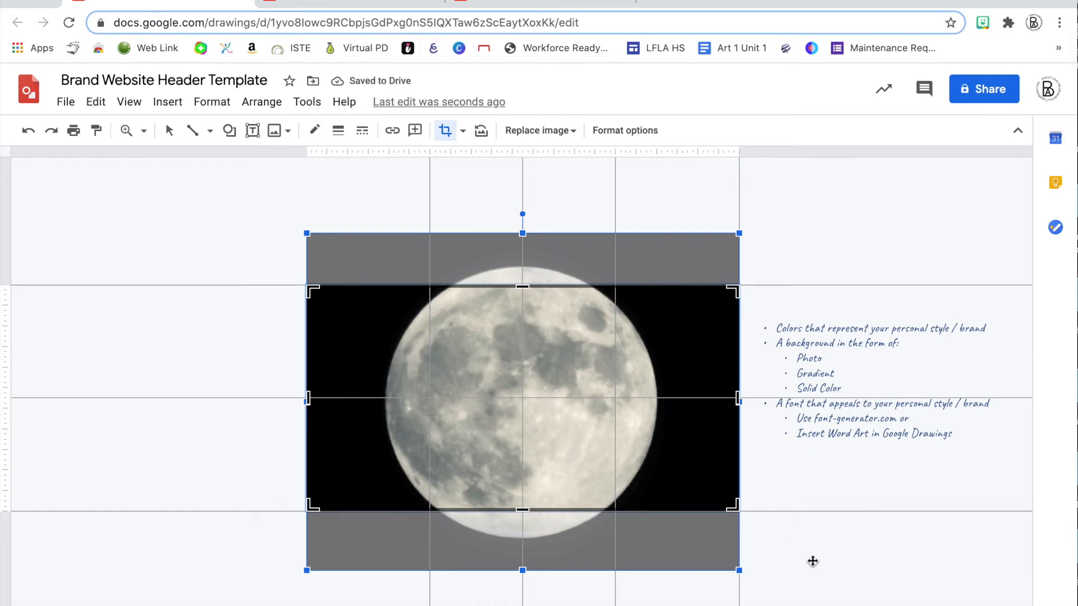
drag(565, 453, 565, 447)
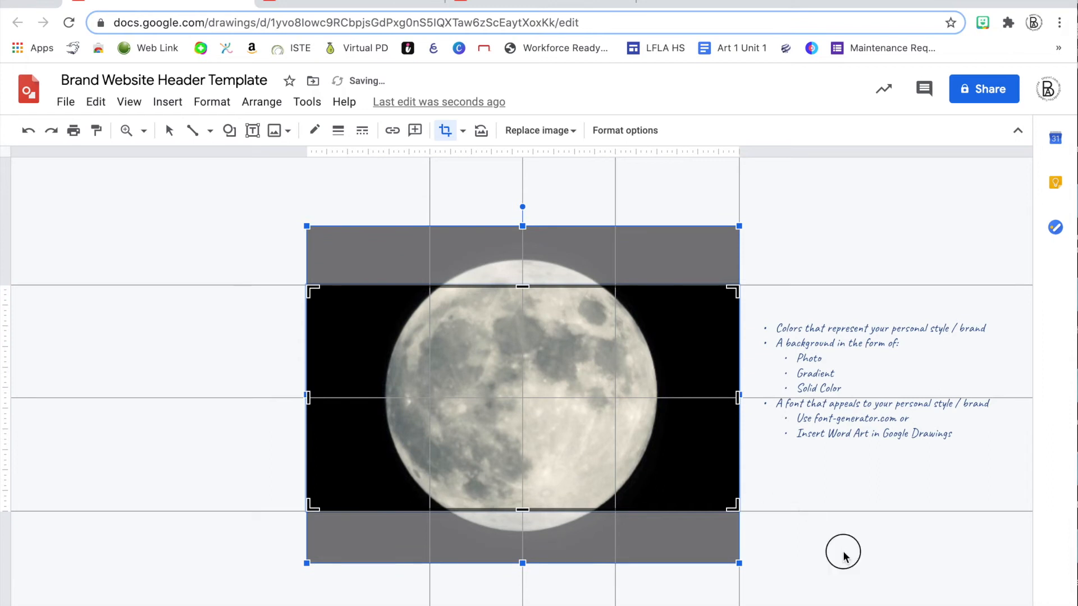
key(Return)
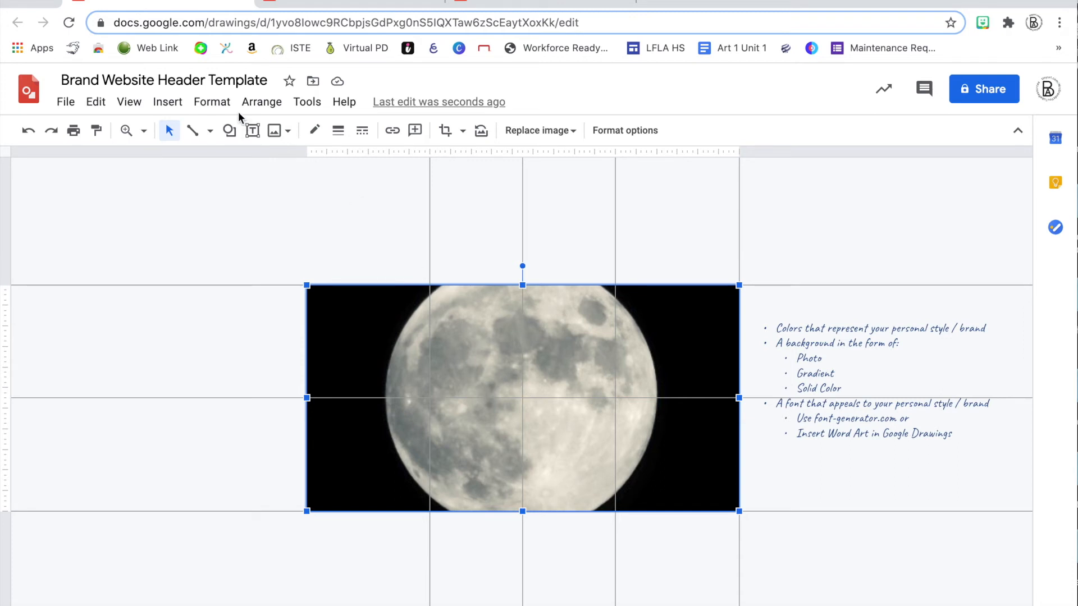
Insert 'Alicia' as word art and set its font to Pacifico
click(178, 107)
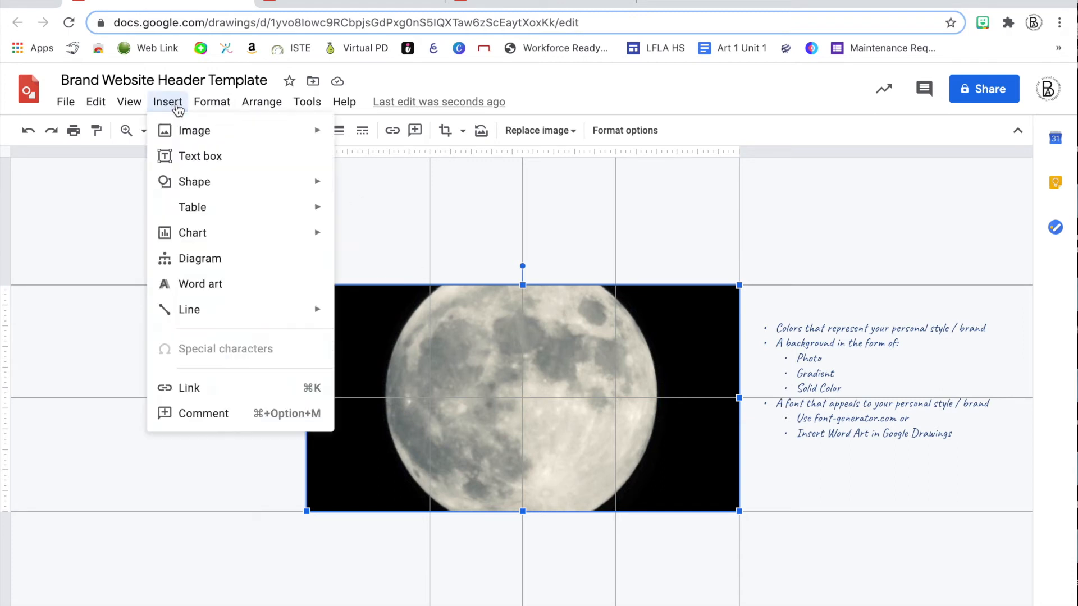
click(190, 283)
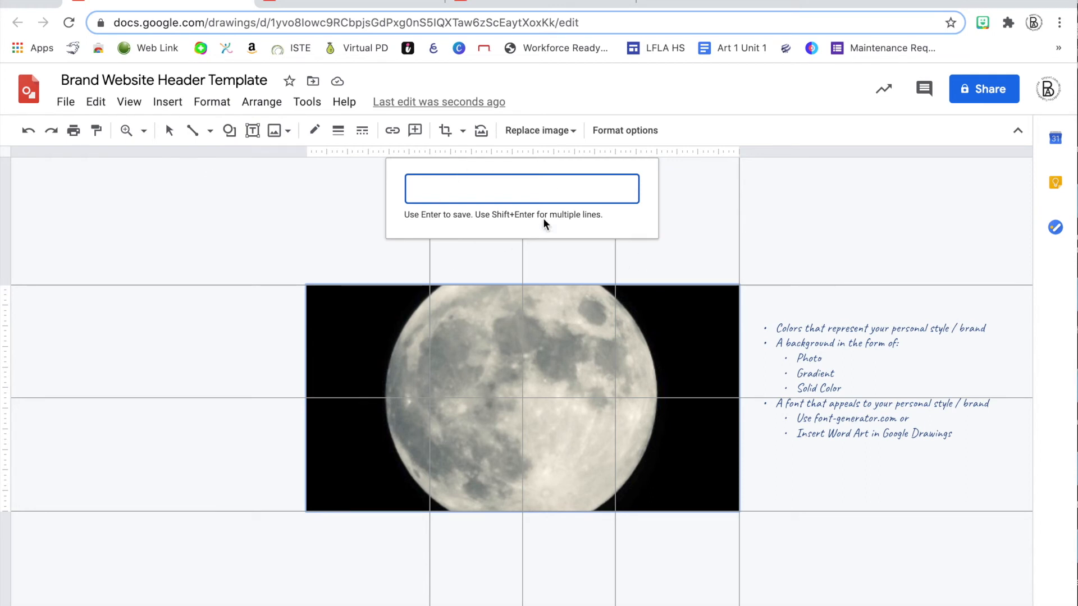
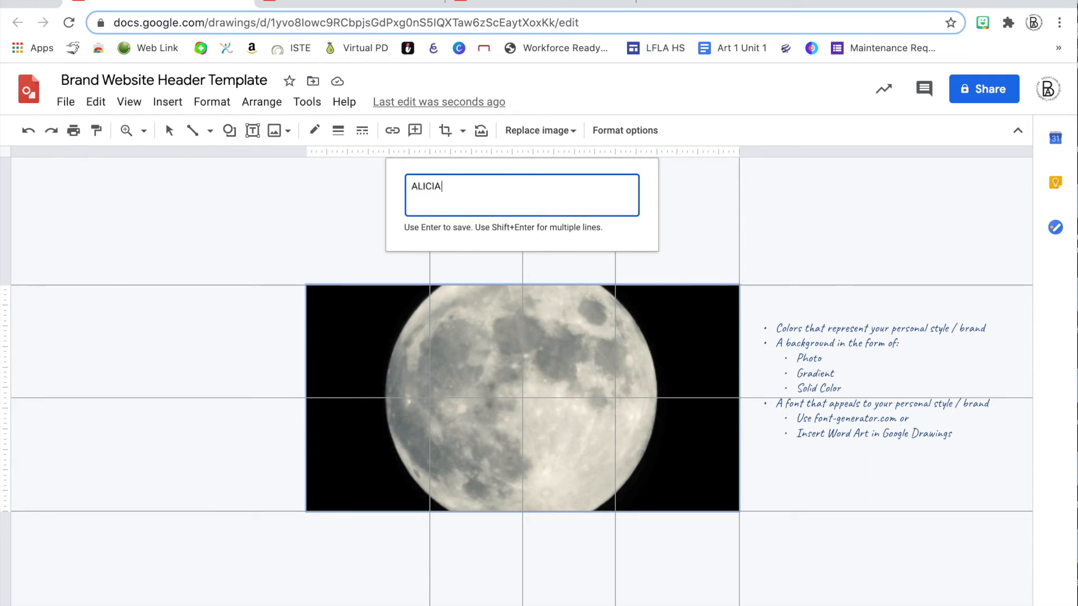
key(Return)
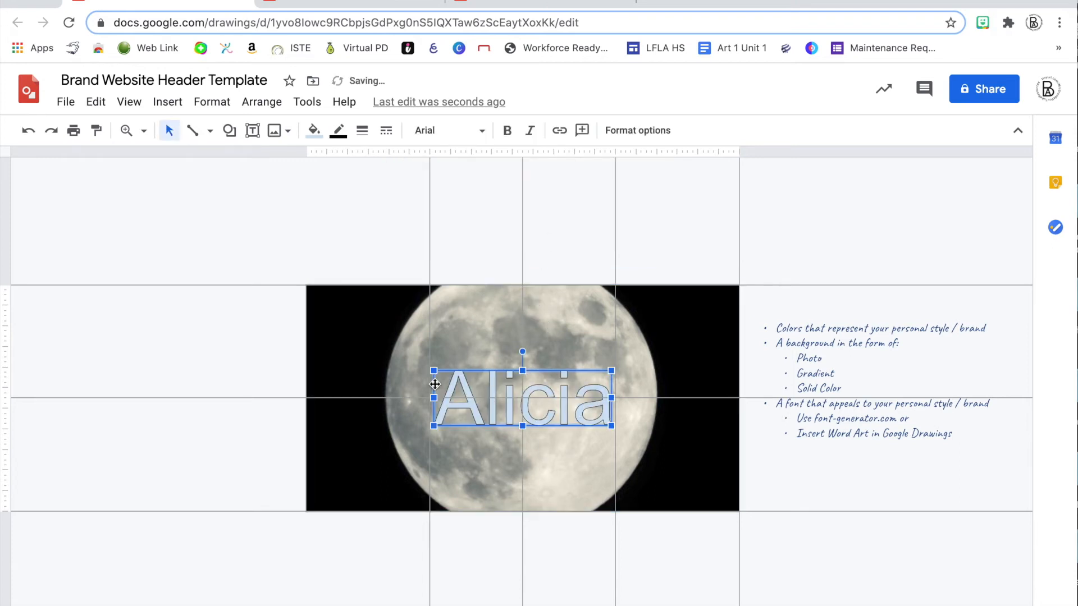
click(430, 135)
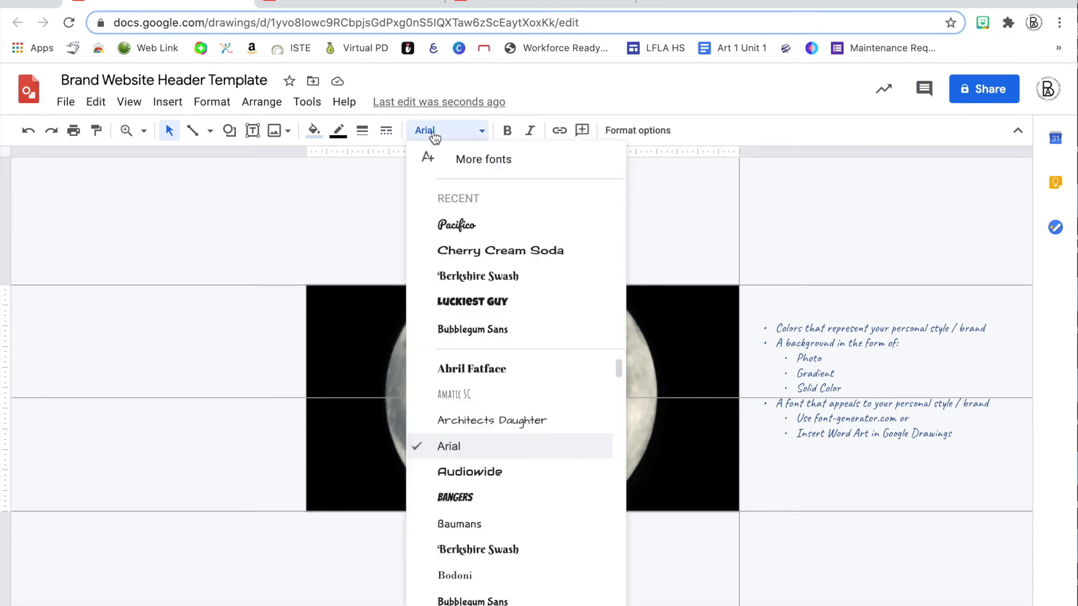
click(455, 225)
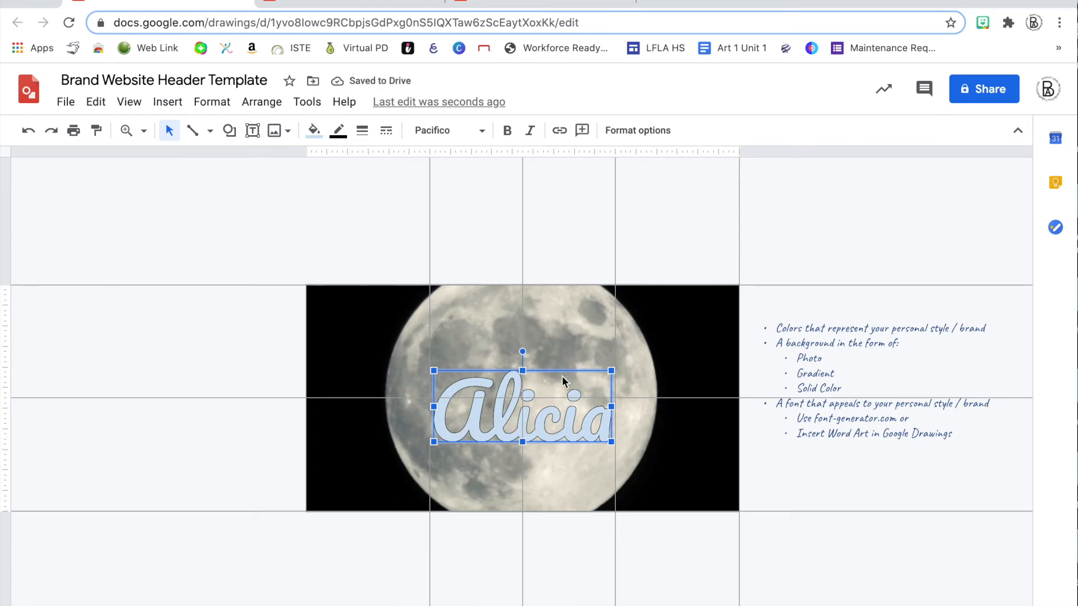
Fill the Alicia word art with a custom lighter purple, #ae56e8
click(314, 131)
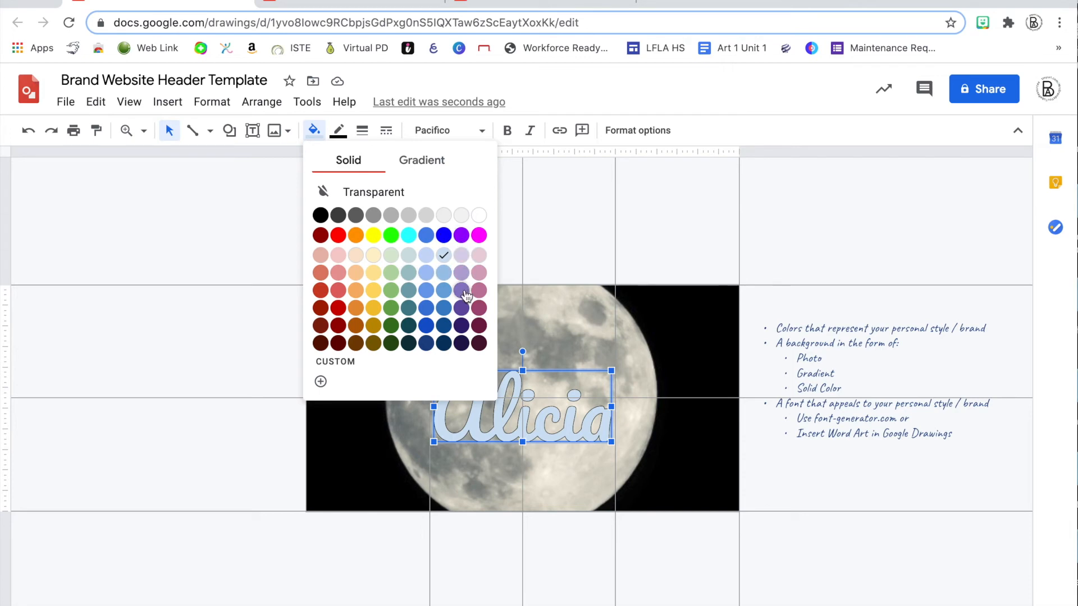
click(461, 235)
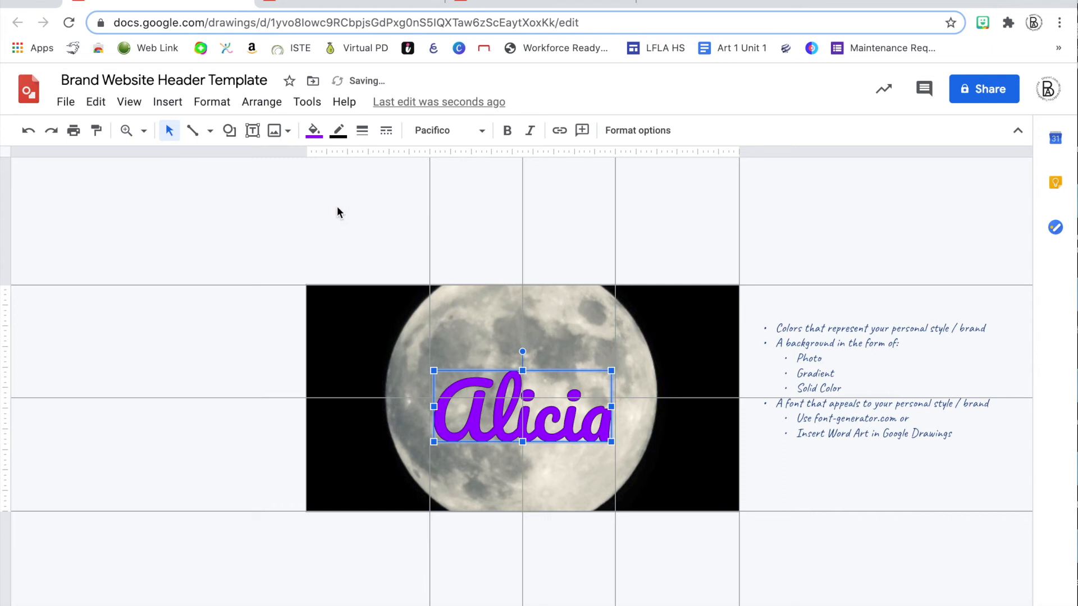
click(314, 130)
click(335, 363)
drag(596, 254, 560, 265)
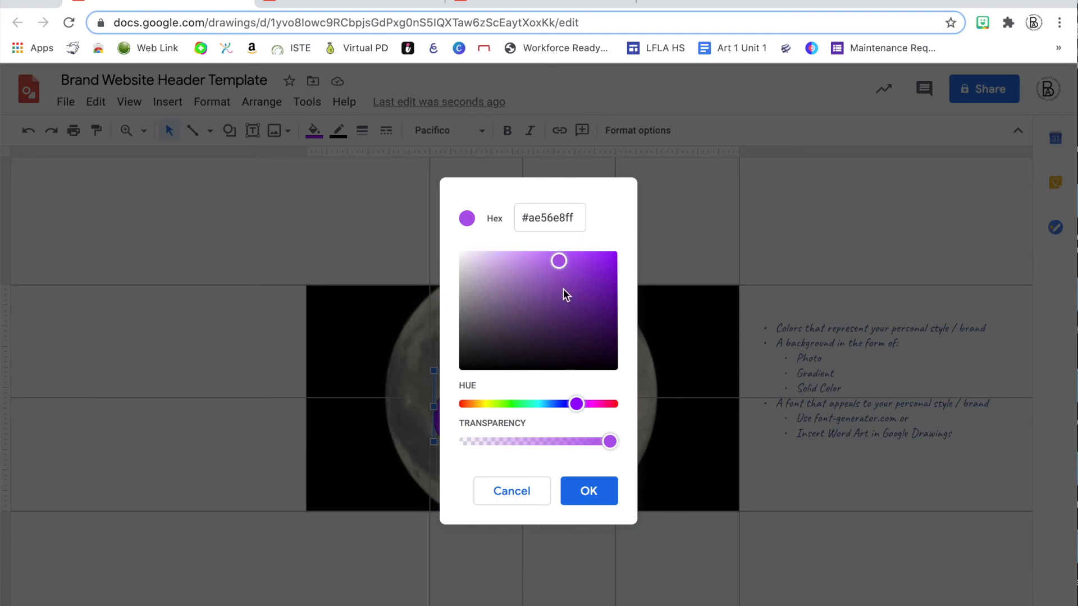
click(578, 493)
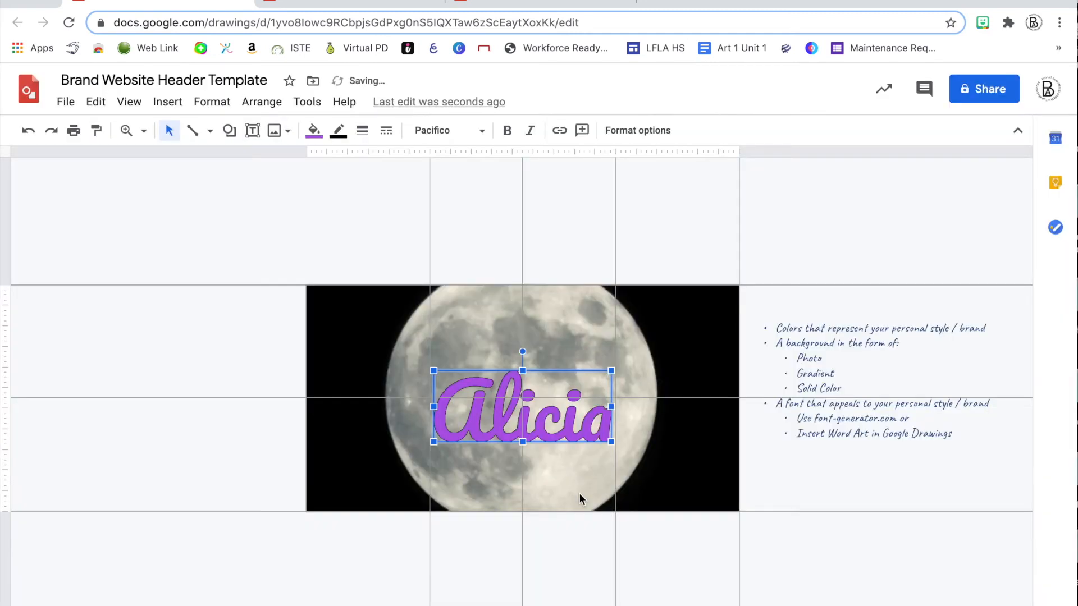
Give Alicia a 2px outline and move it higher on the moon photo
click(338, 131)
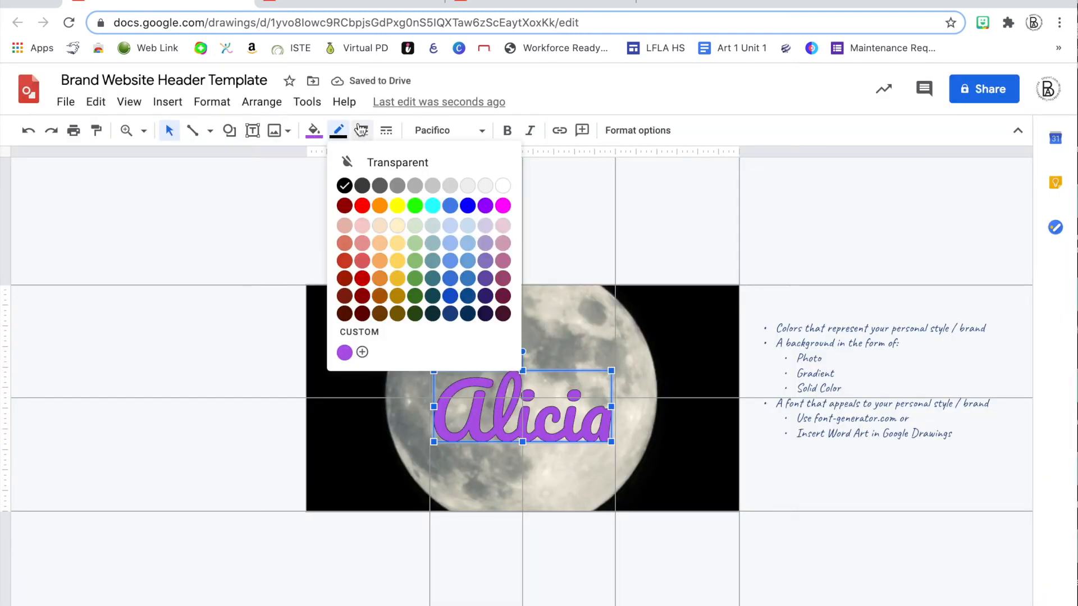
click(361, 130)
click(367, 185)
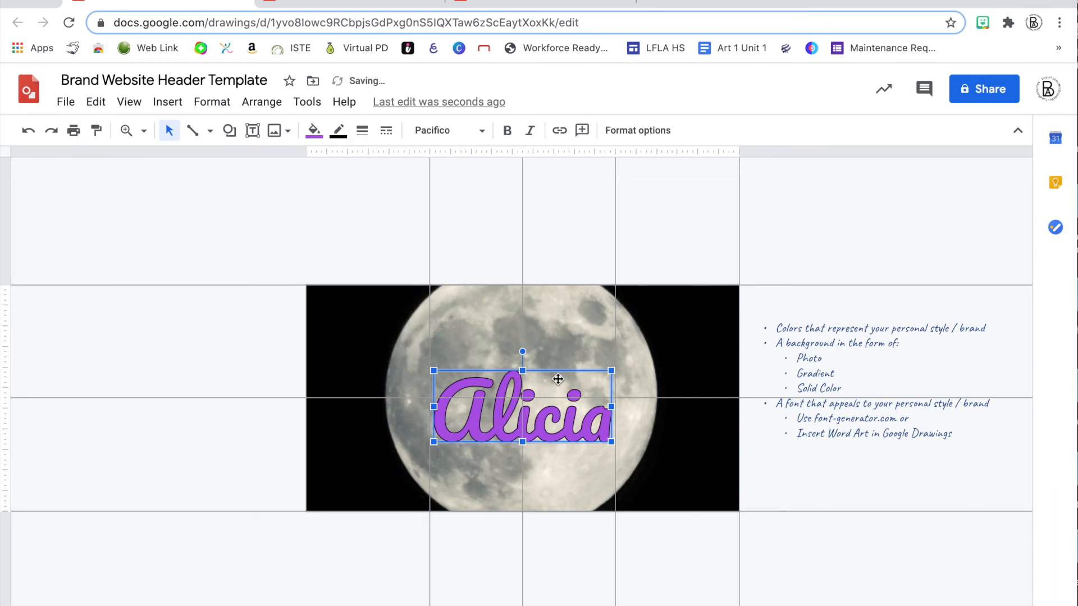
drag(554, 365, 555, 324)
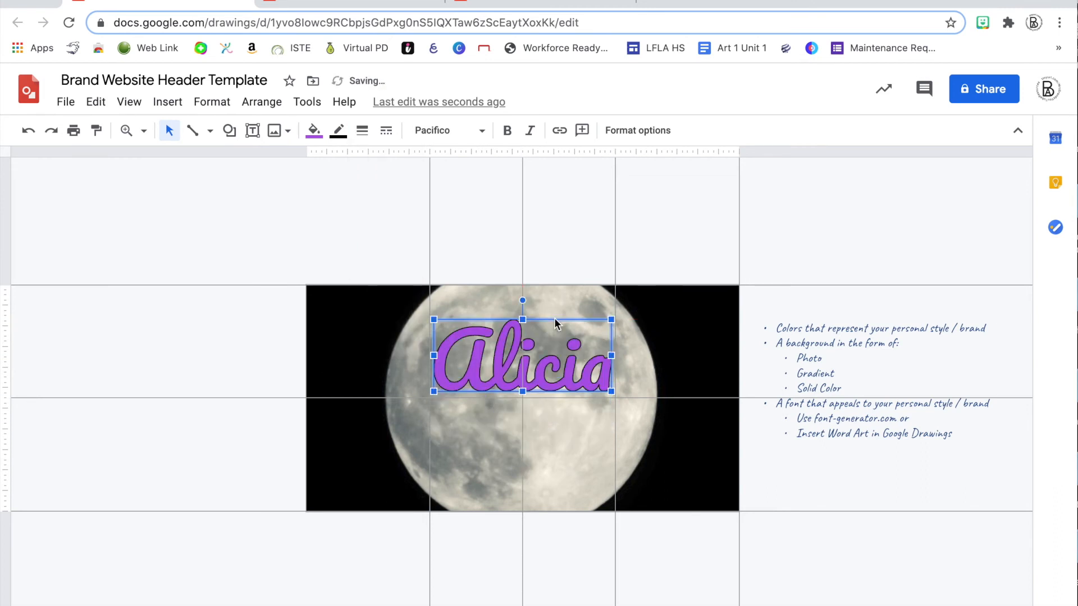
key(Down)
key(Down)
key(Down)
key(Down)
key(Down)
key(Down)
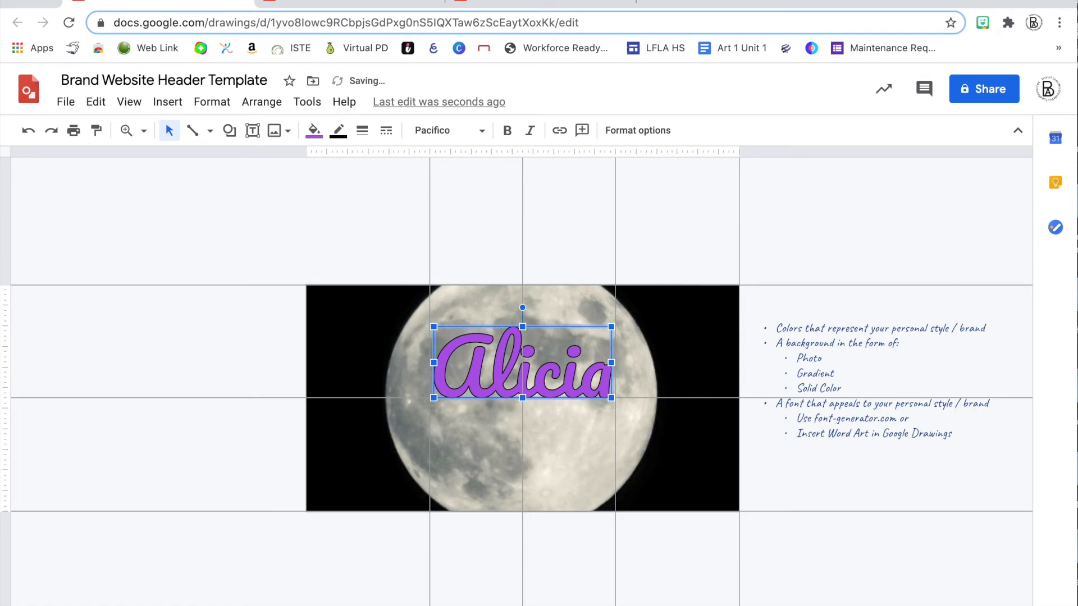
Add 'Brand' as Pacifico word art positioned just below Alicia on the centre line
click(167, 102)
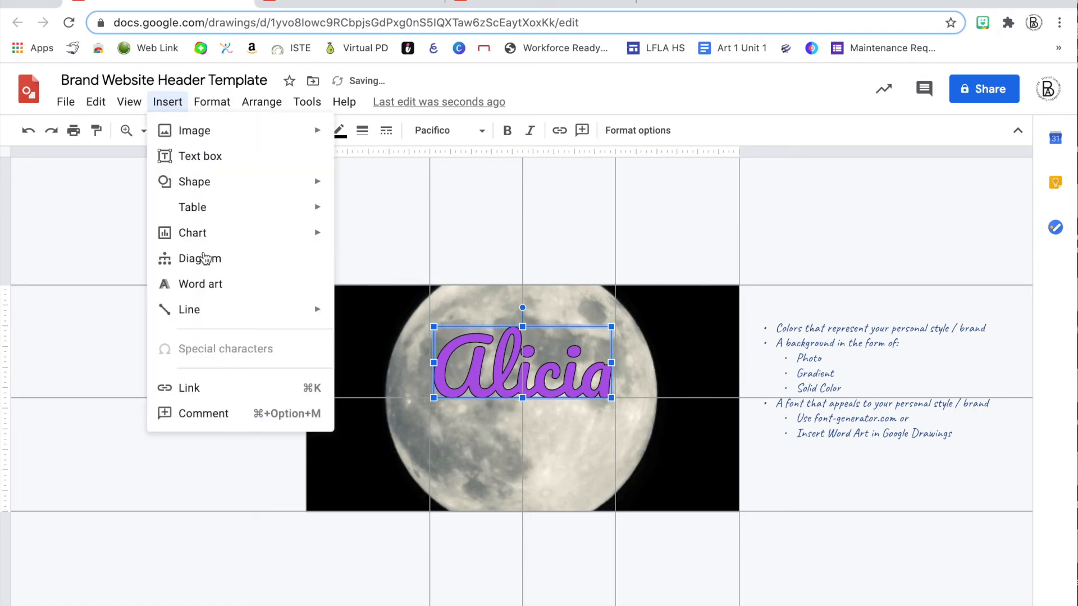
click(216, 282)
key(Return)
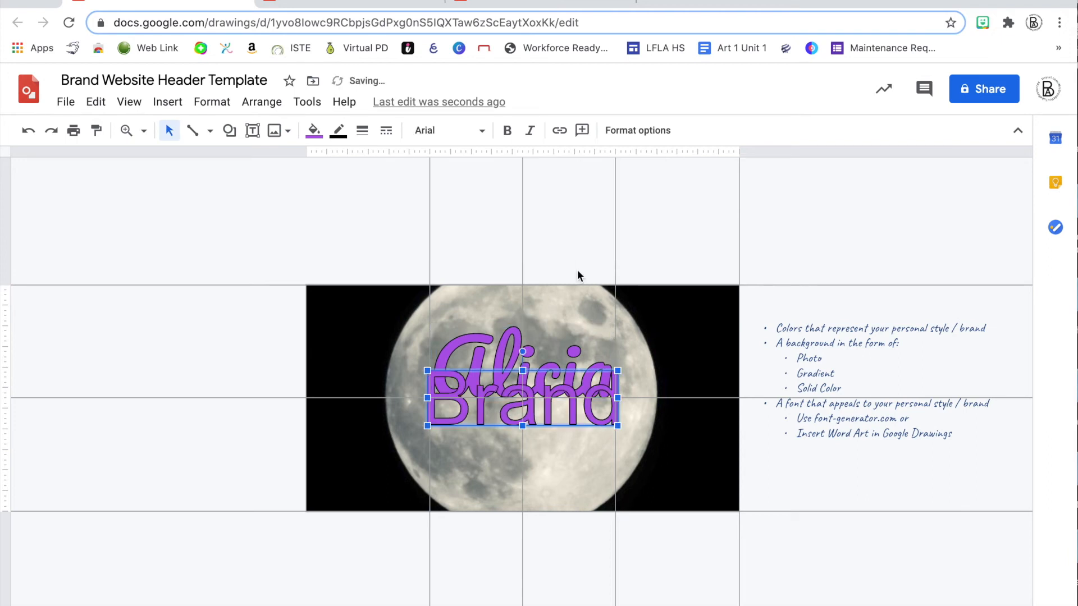
drag(511, 419, 511, 467)
click(362, 130)
click(362, 131)
click(448, 130)
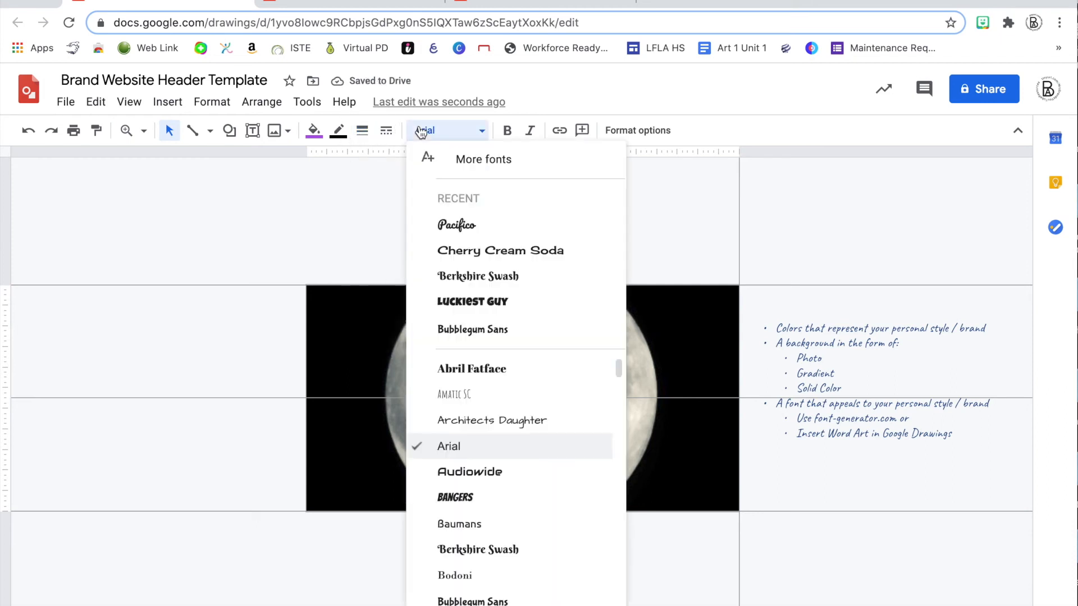
click(449, 227)
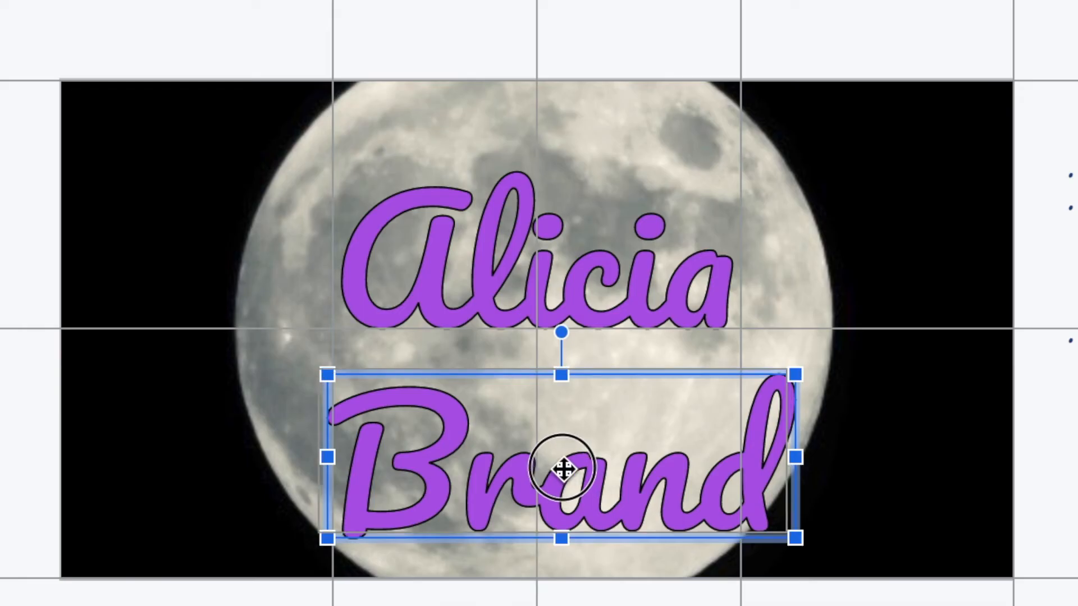
drag(533, 462, 530, 457)
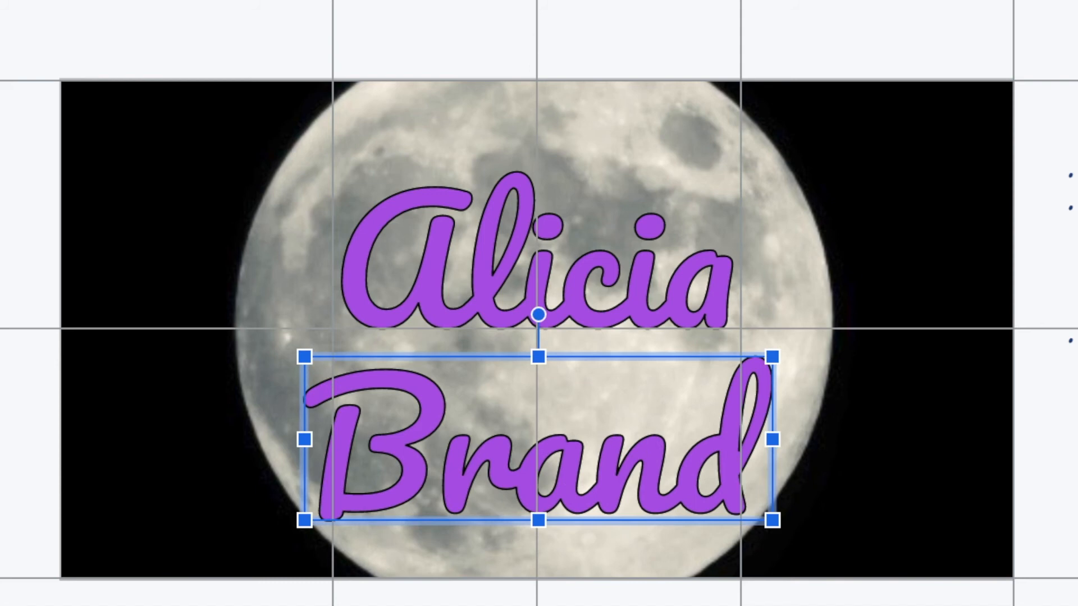
key(Up)
key(Up)
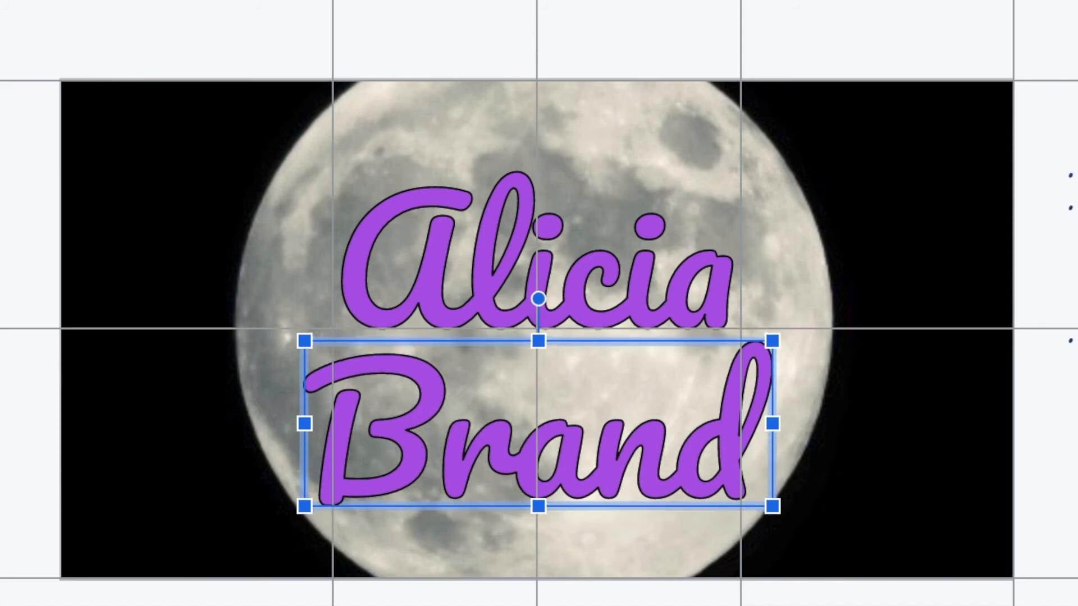
Fine-tune Alicia's position, then select both words and shrink the pair slightly
click(582, 305)
key(Down)
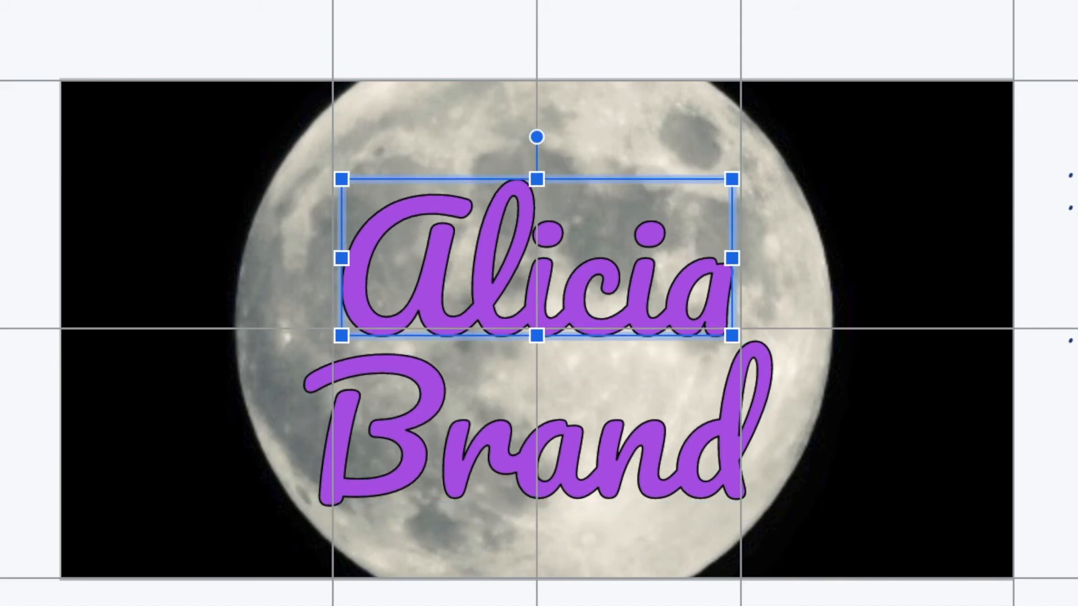
key(Up)
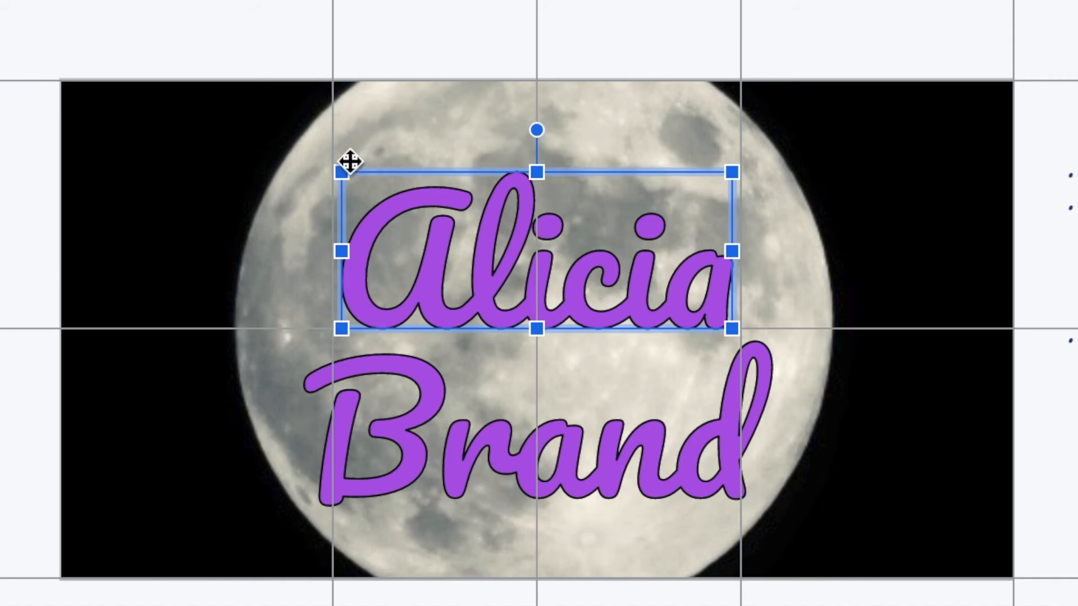
shift+click(592, 456)
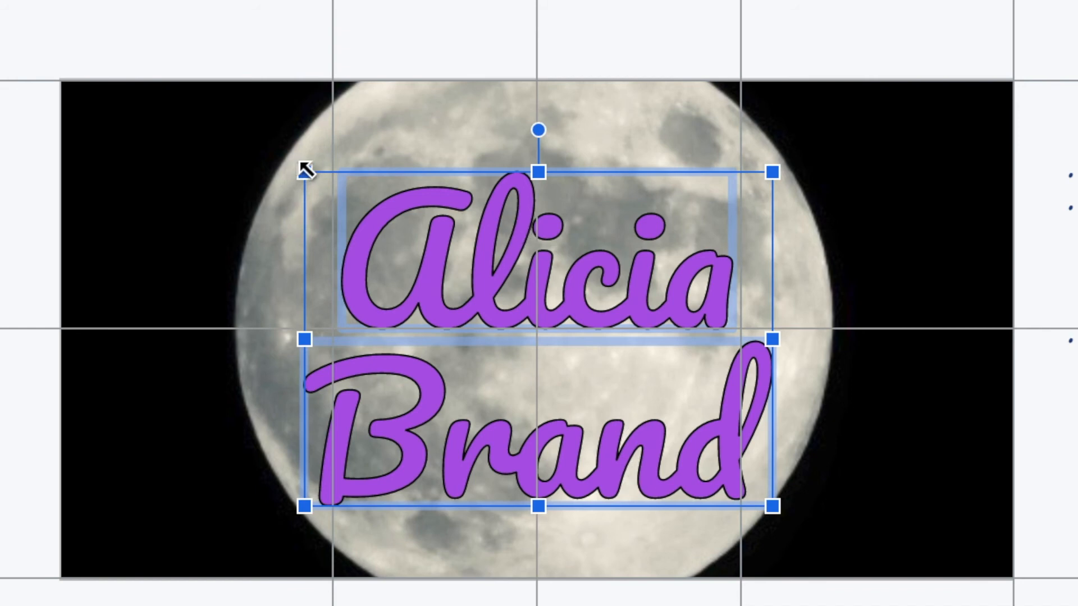
drag(303, 166, 368, 233)
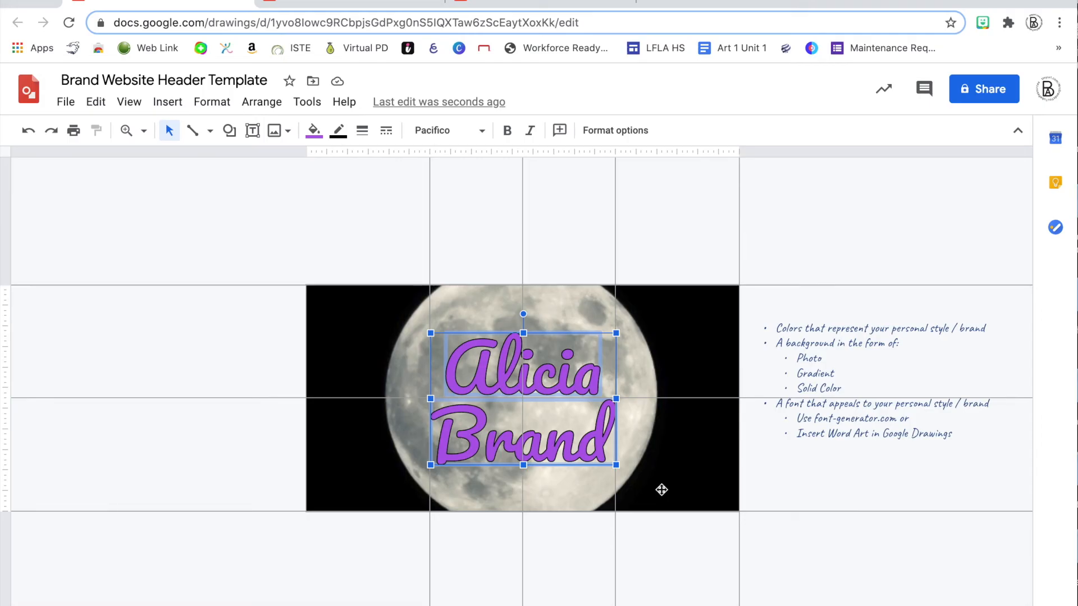
click(843, 530)
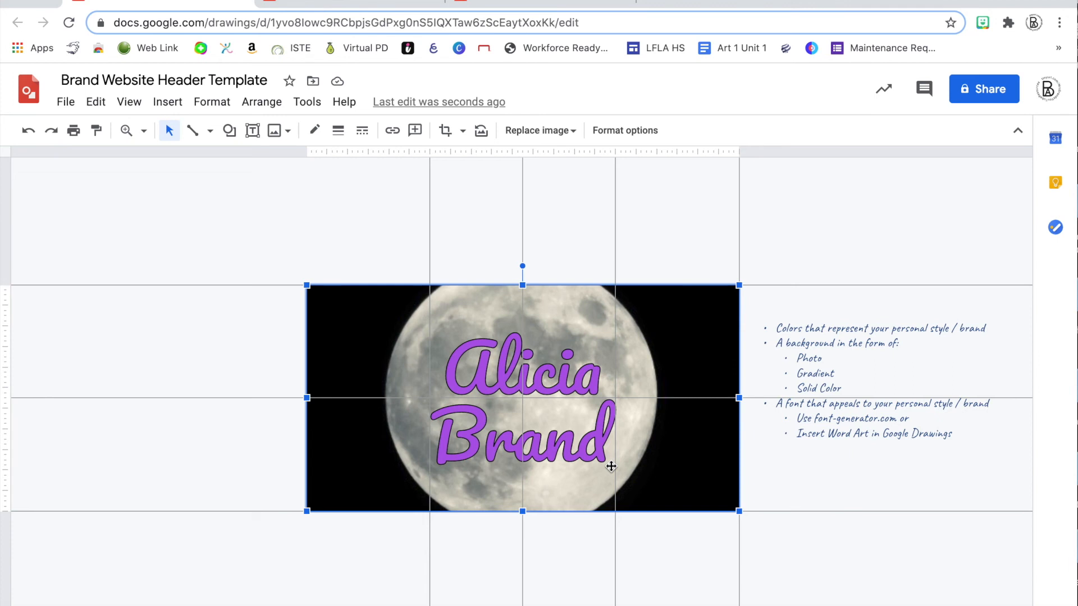
click(553, 367)
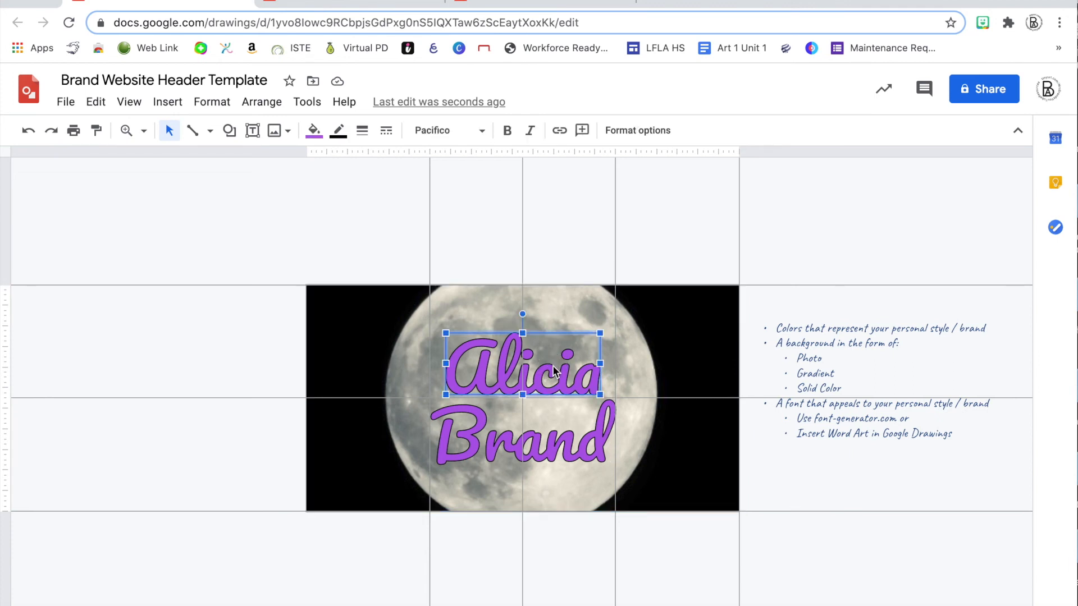
shift+click(493, 439)
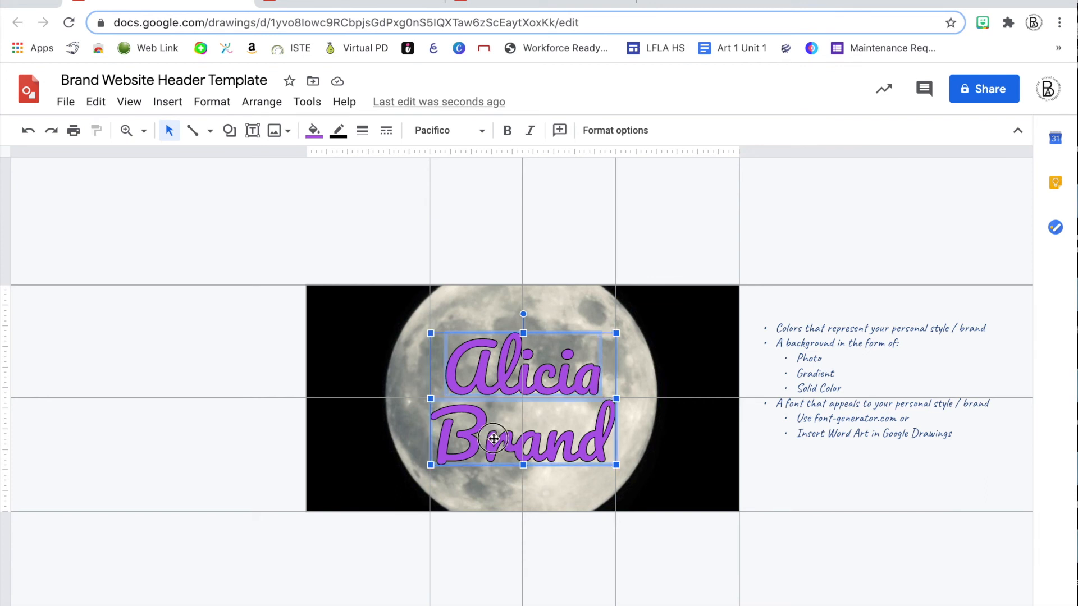
click(644, 131)
click(1012, 281)
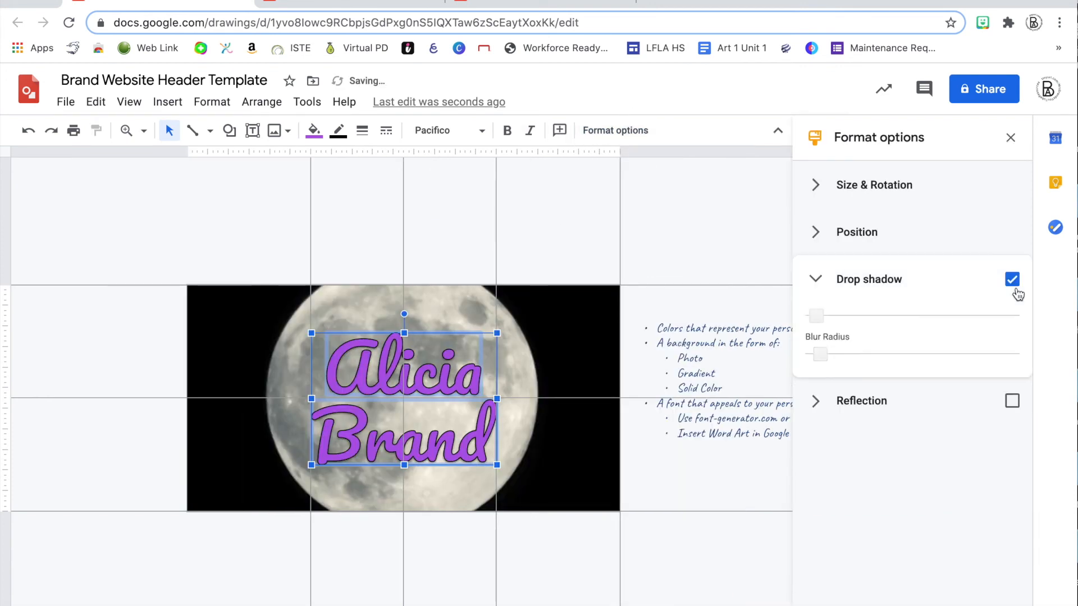
click(1005, 320)
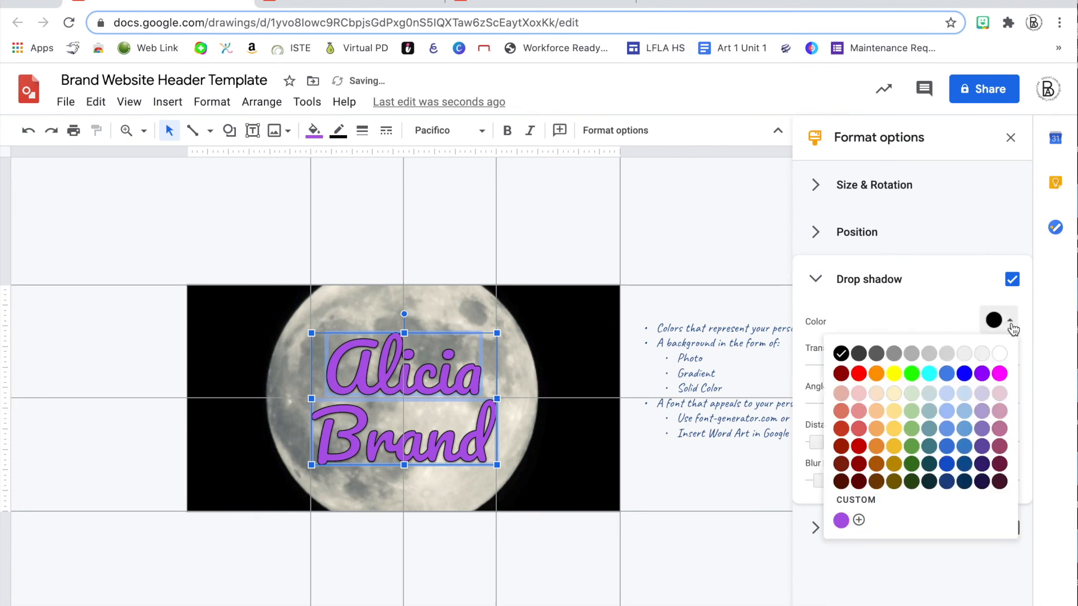
click(965, 374)
drag(820, 444, 835, 444)
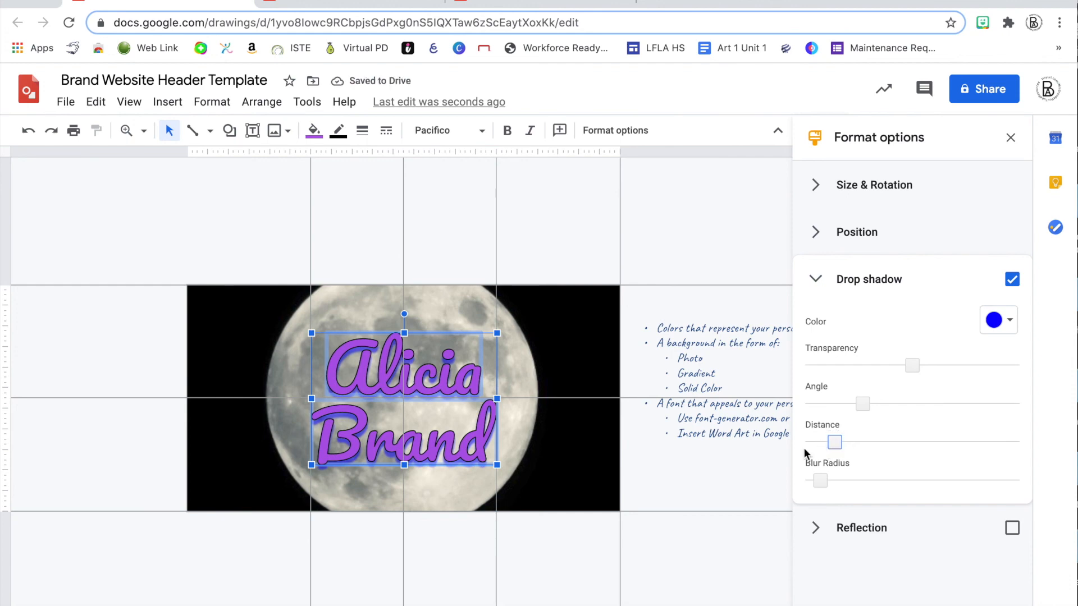
click(751, 471)
click(790, 473)
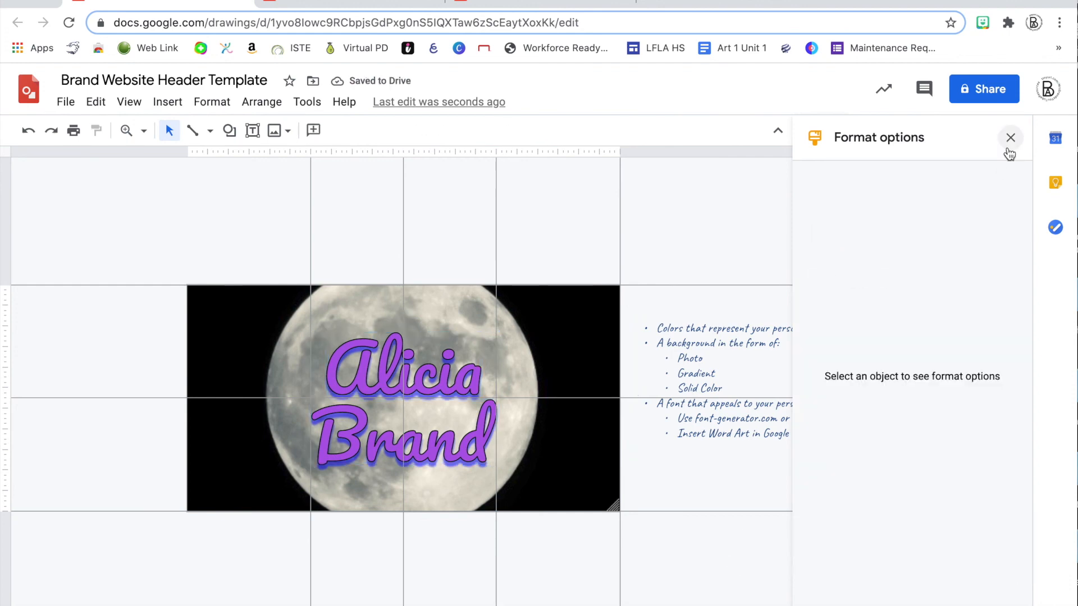
click(1010, 138)
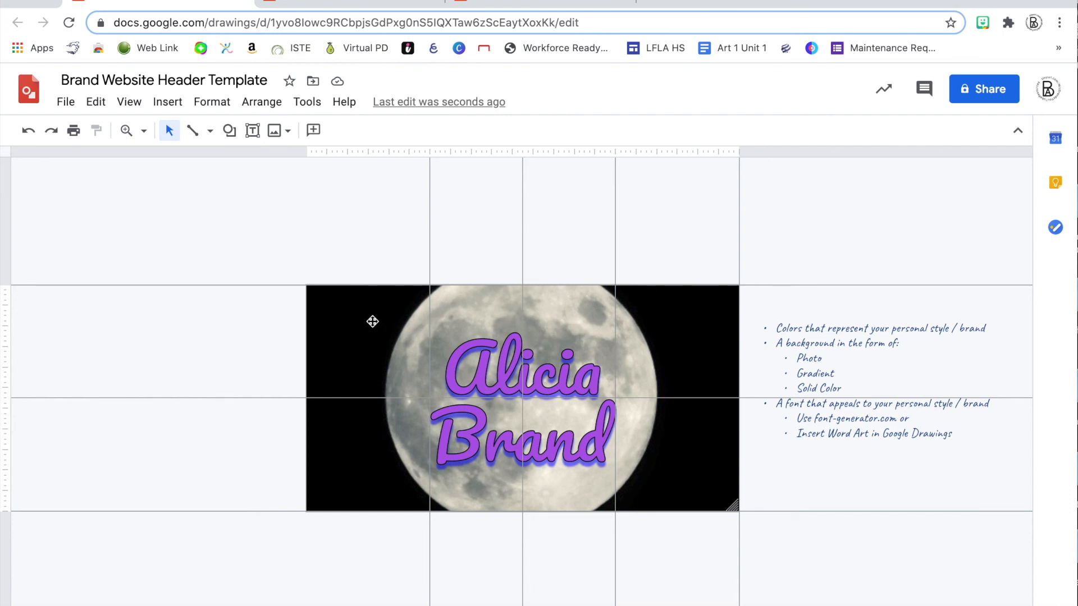
Drag the moon photo off the header to the left
drag(396, 315, 9, 320)
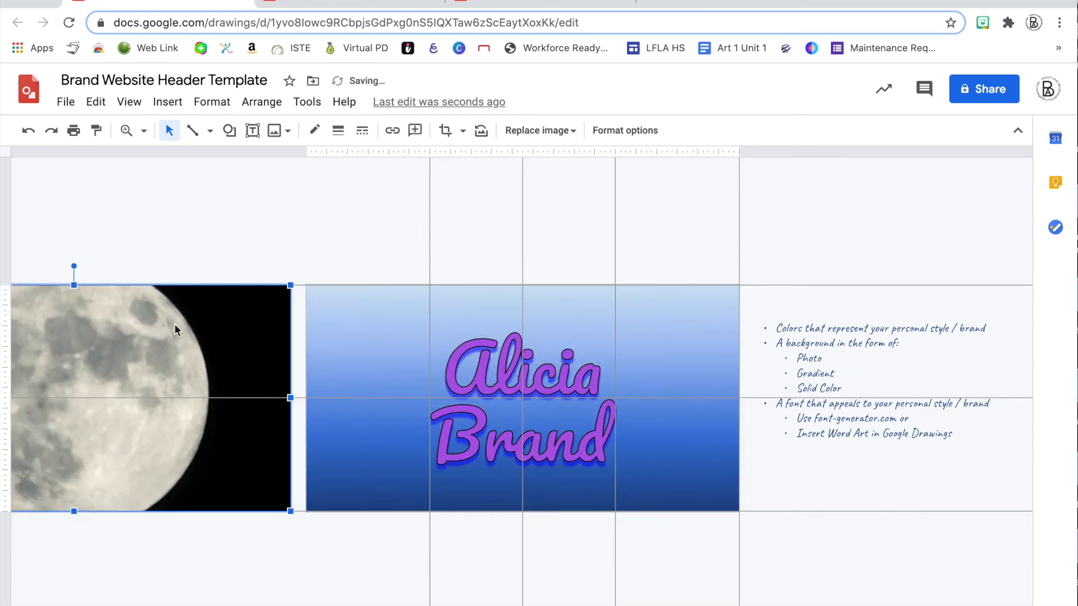